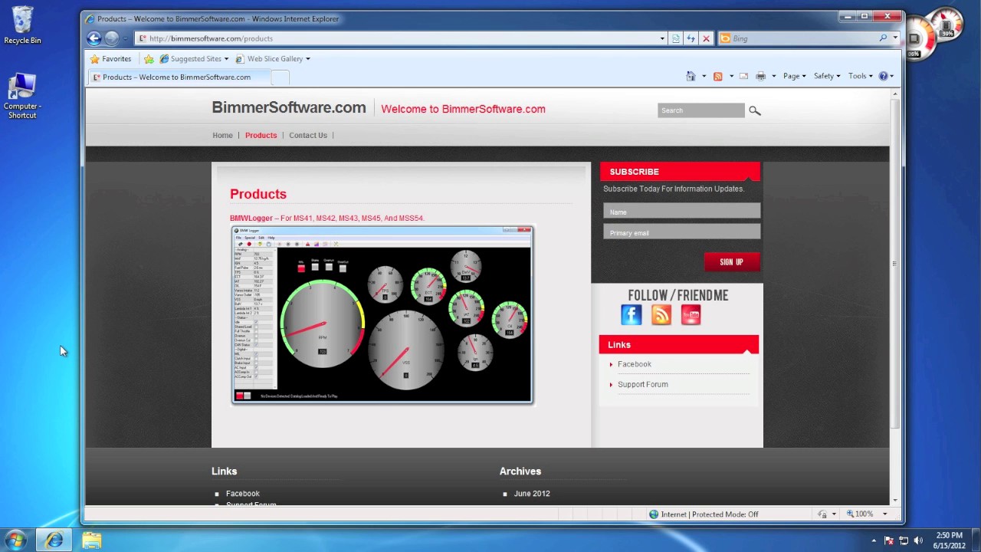
Step: Download the Windows version of BMWLogger from its product page, save BMWLogger 120615.zip to the Desktop, and close the browser
left_click(347, 305)
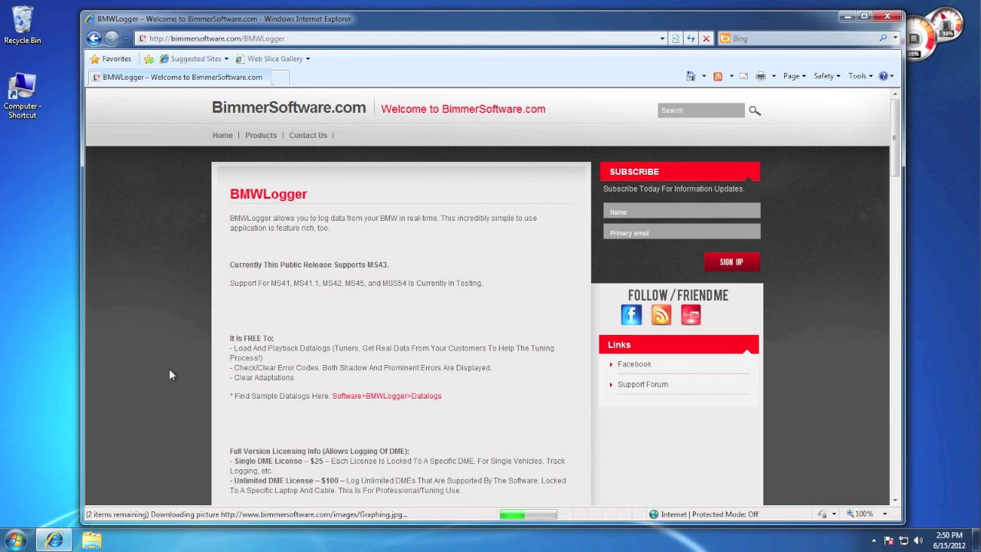
scroll(170, 367, "down", 5)
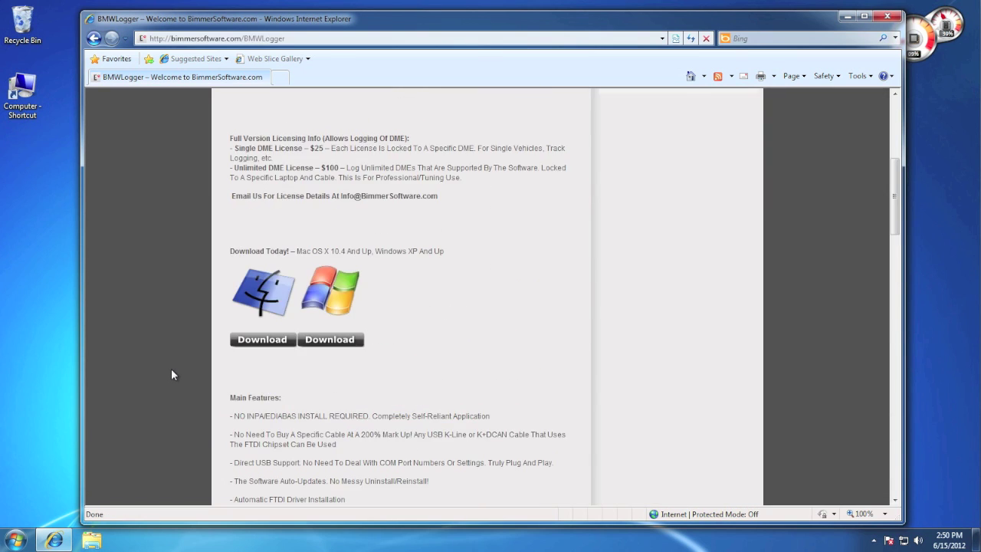
left_click(326, 342)
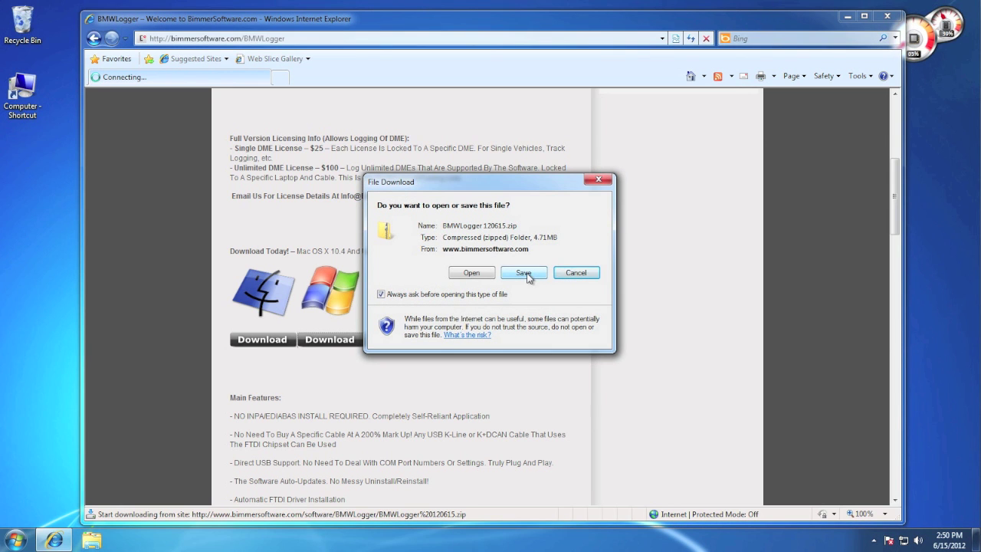
left_click(525, 272)
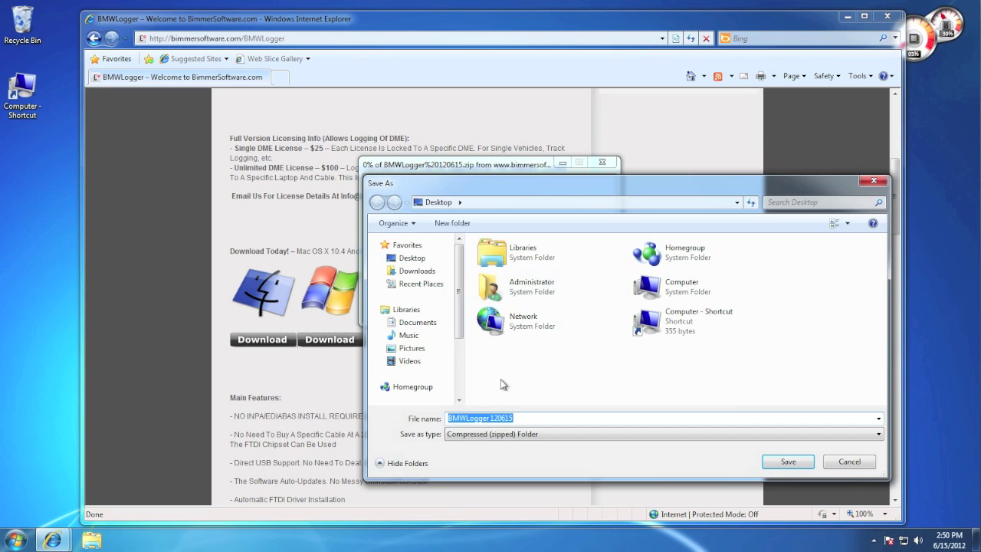
left_click(782, 463)
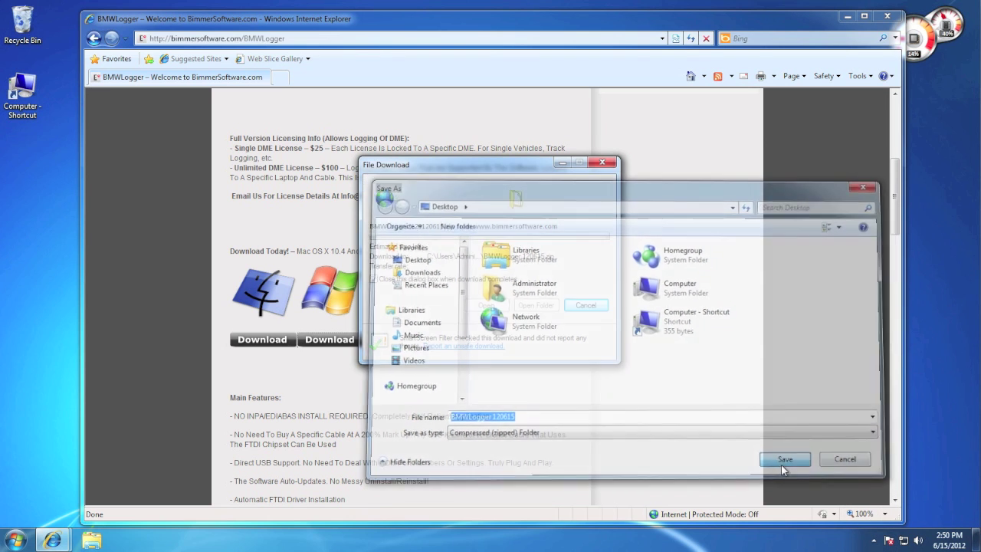
left_click(887, 16)
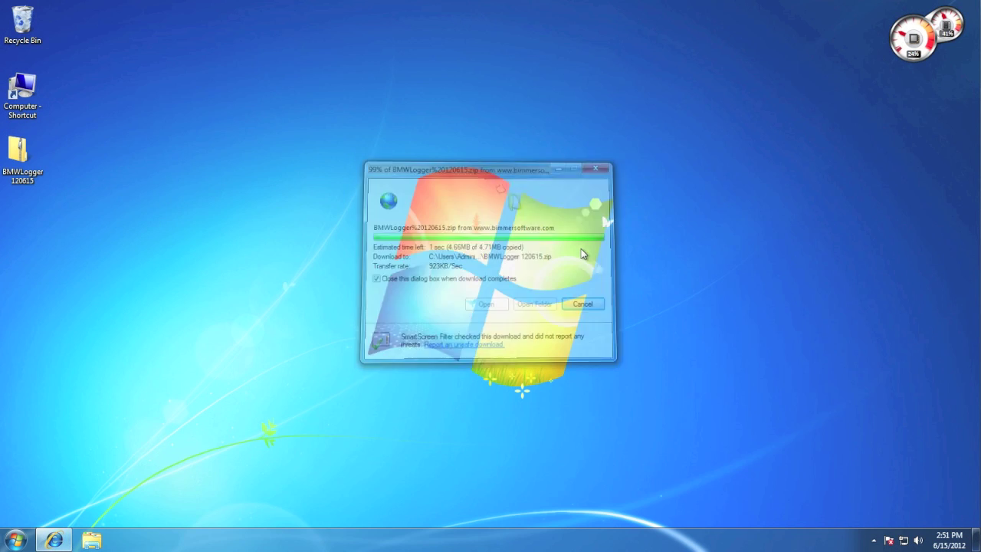
Step: Create a new folder named BMWLogger on the desktop
right_click(290, 229)
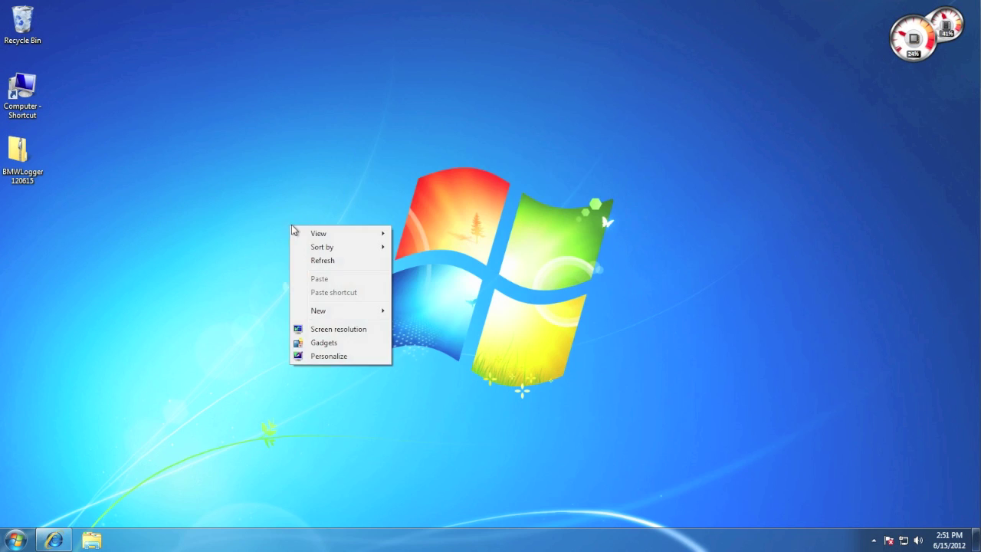
mouse_move(320, 311)
left_click(410, 311)
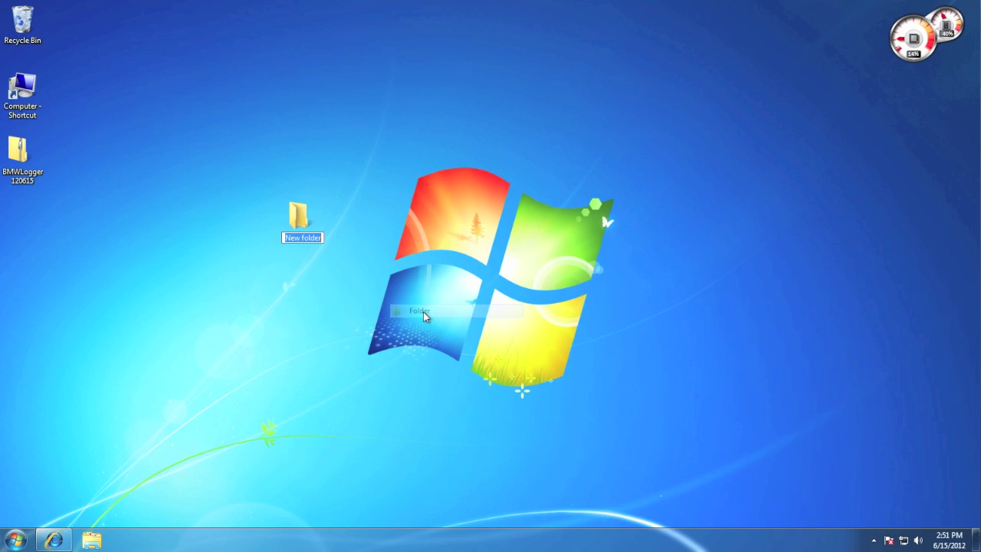
type("BMWLogger")
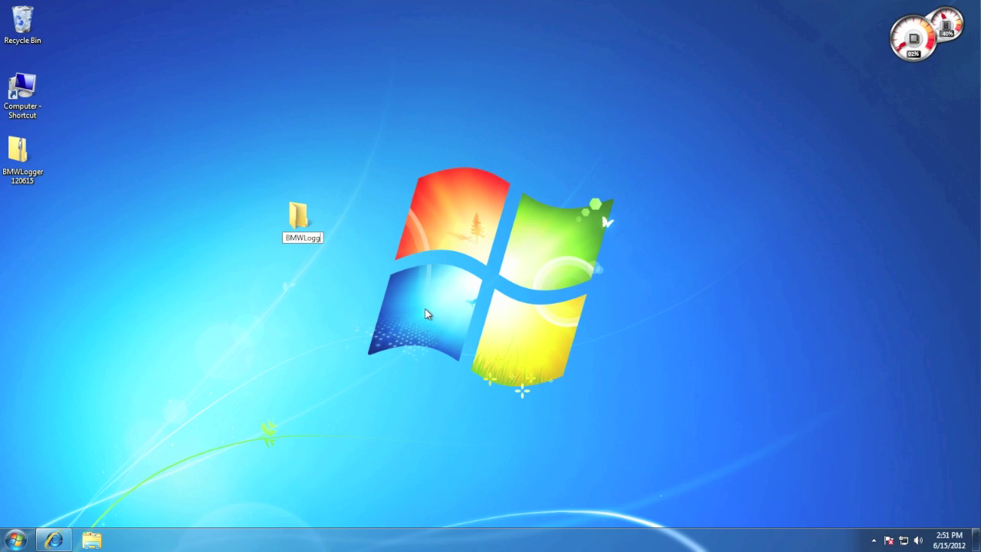
key("Return")
Step: Copy the BMWLogger application from the BMWLogger 120615 archive into the new BMWLogger folder and close the archive window
double_click(298, 226)
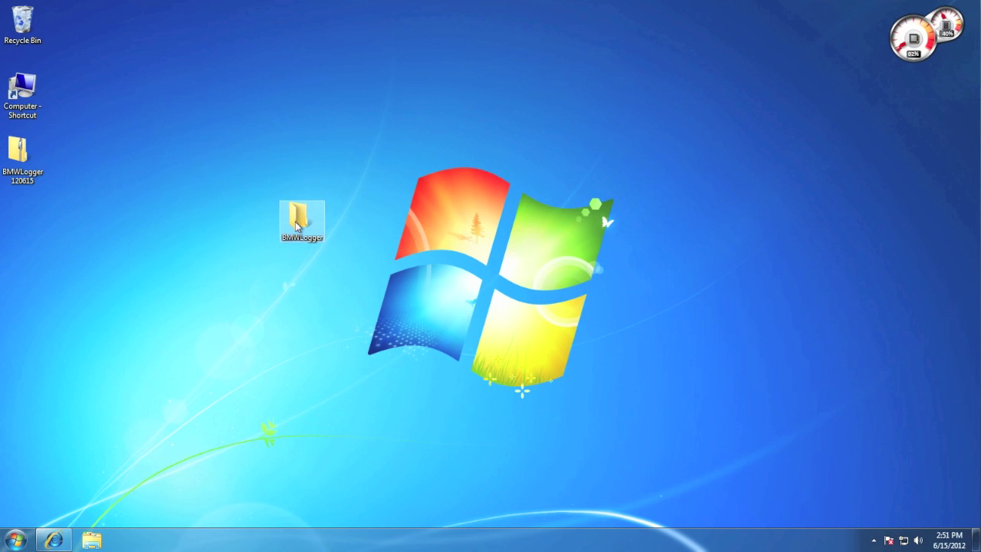
double_click(17, 153)
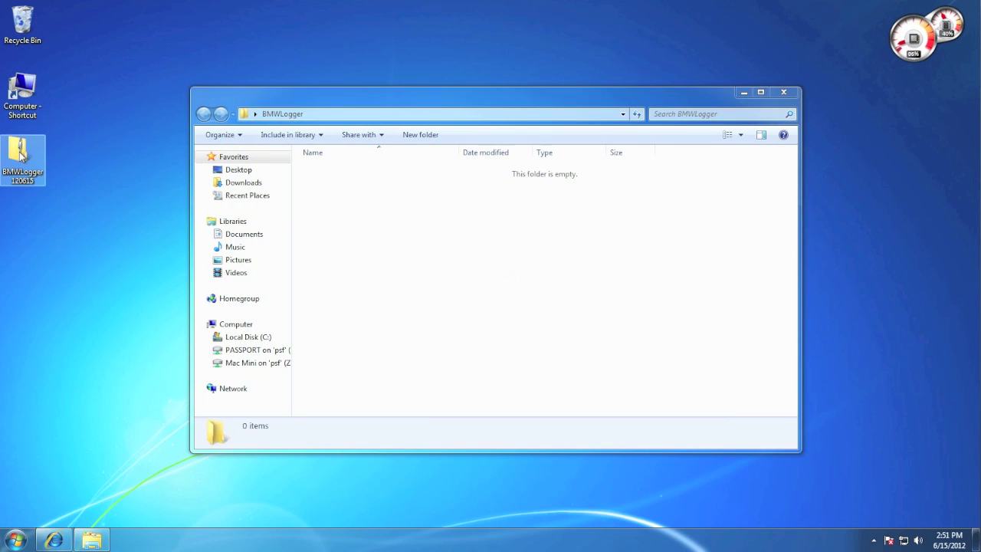
left_click_drag(373, 121, 675, 133)
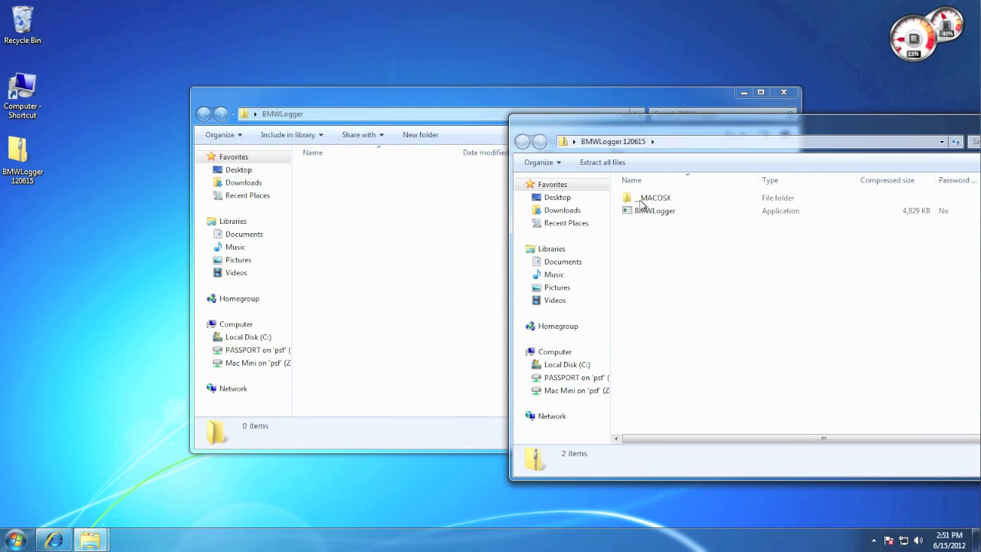
left_click_drag(644, 209, 422, 237)
left_click(852, 125)
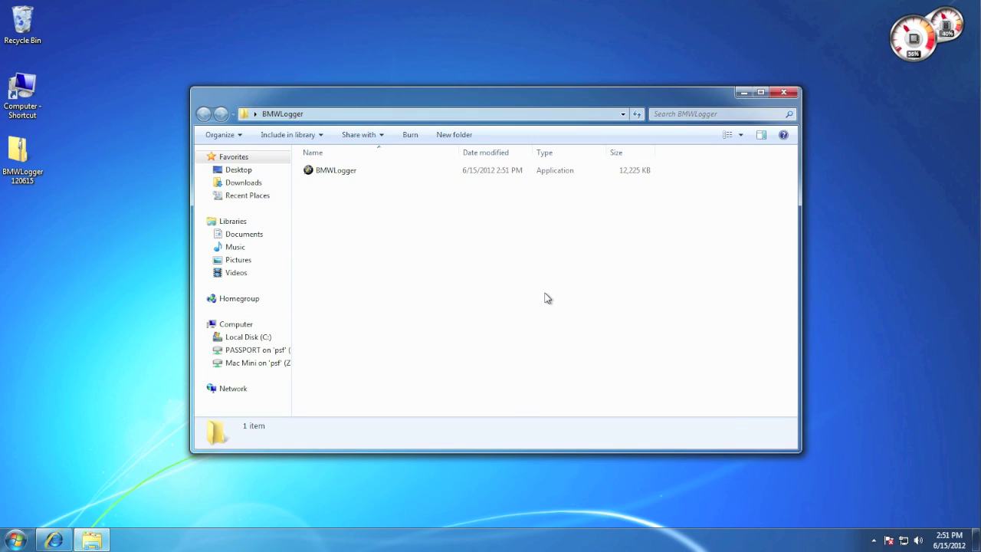
Step: Run the BMWLogger application from its folder, allowing the unverified publisher, and agree to the end-user license agreement
left_click(321, 173)
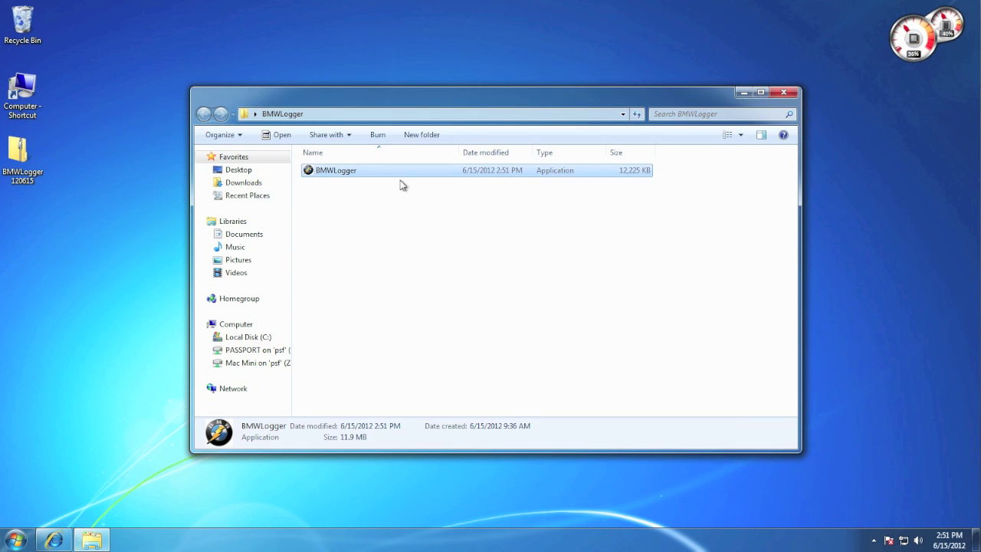
double_click(310, 176)
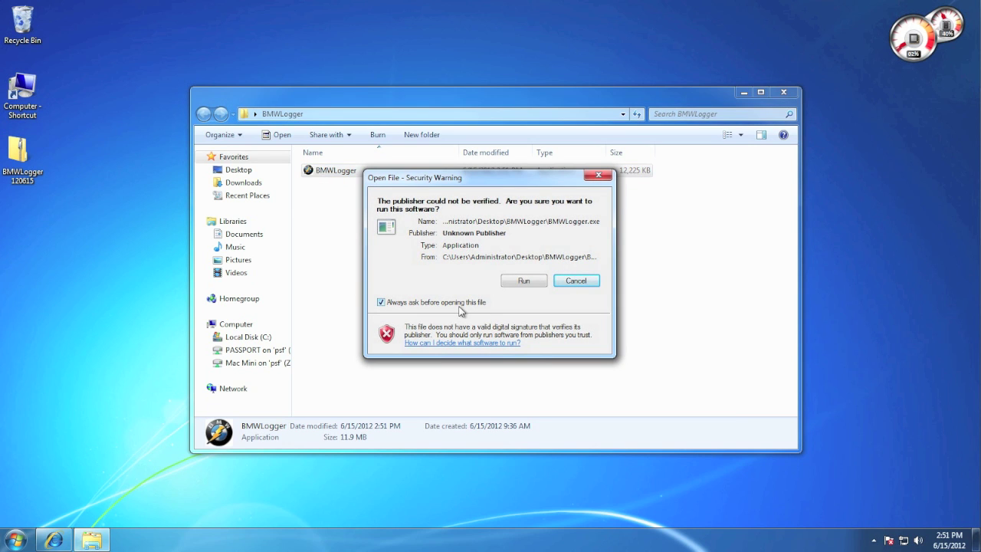
left_click(523, 281)
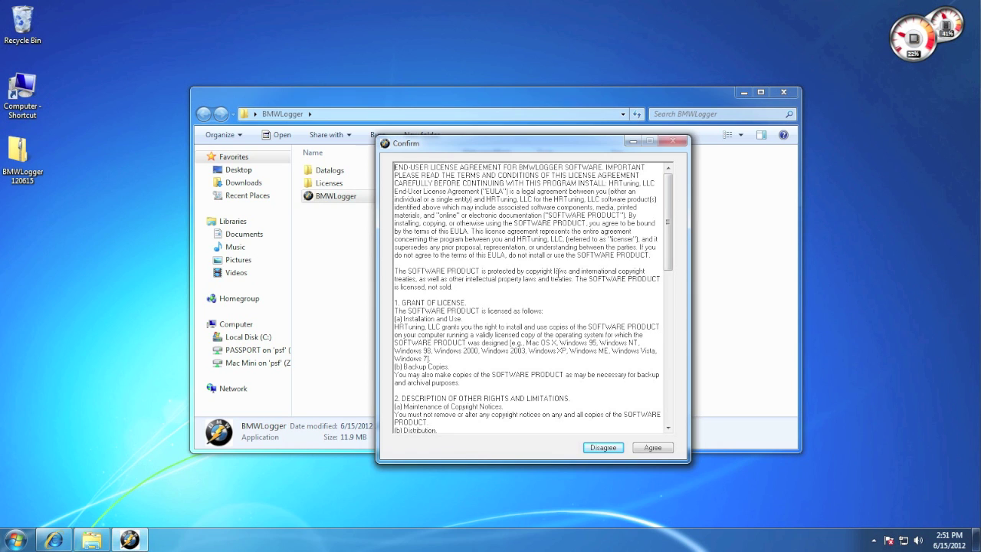
left_click(652, 448)
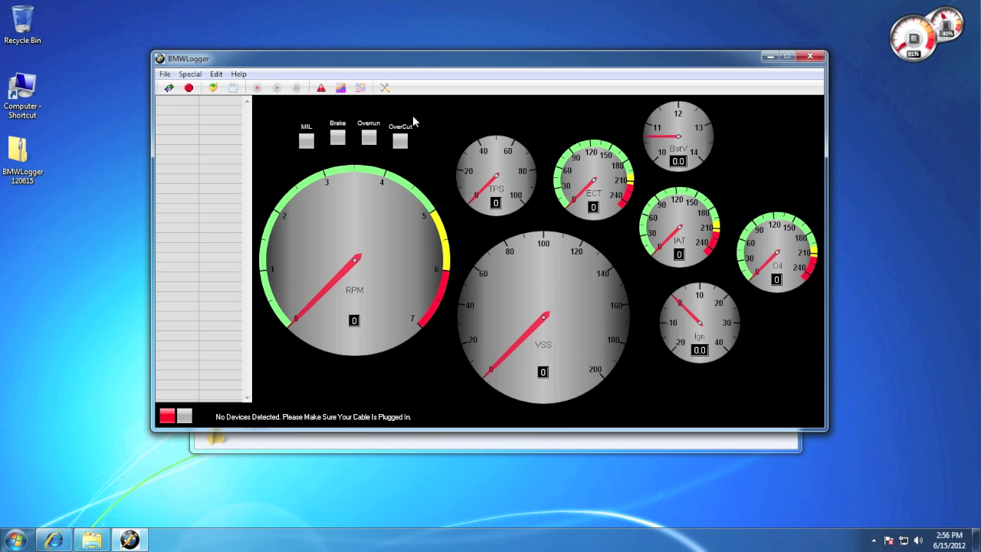
Step: Examine the available connection devices and the temperature and speed units in the BMWLogger preferences
left_click(384, 87)
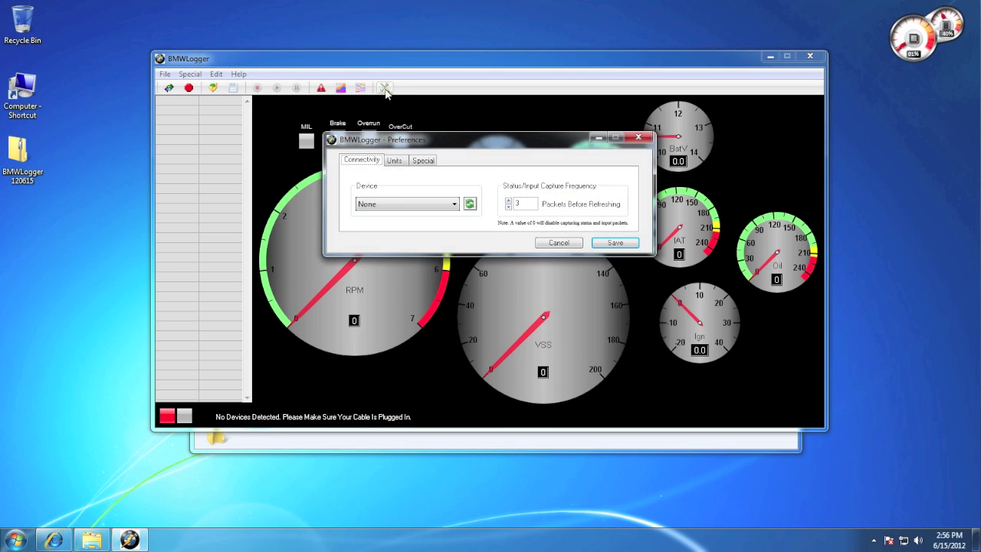
left_click(404, 206)
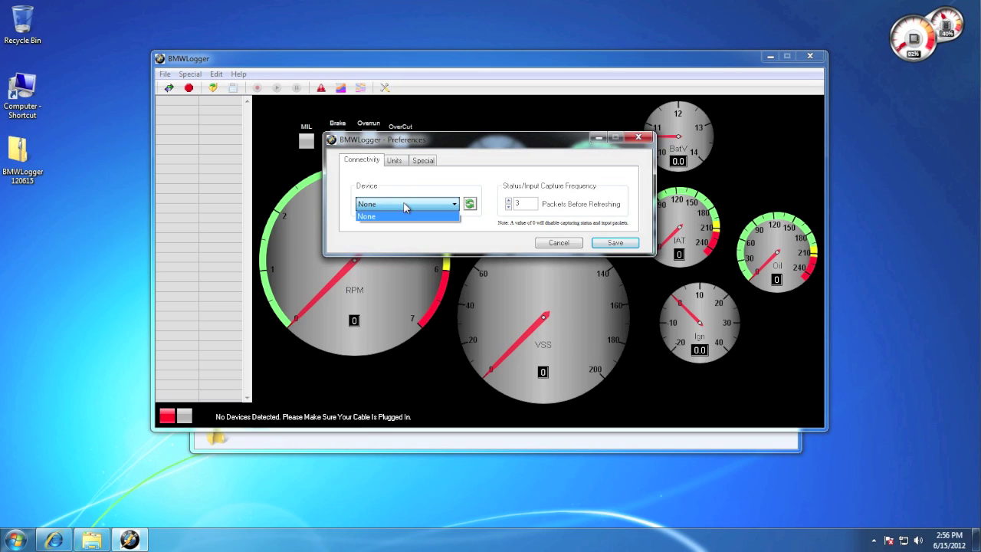
left_click(405, 206)
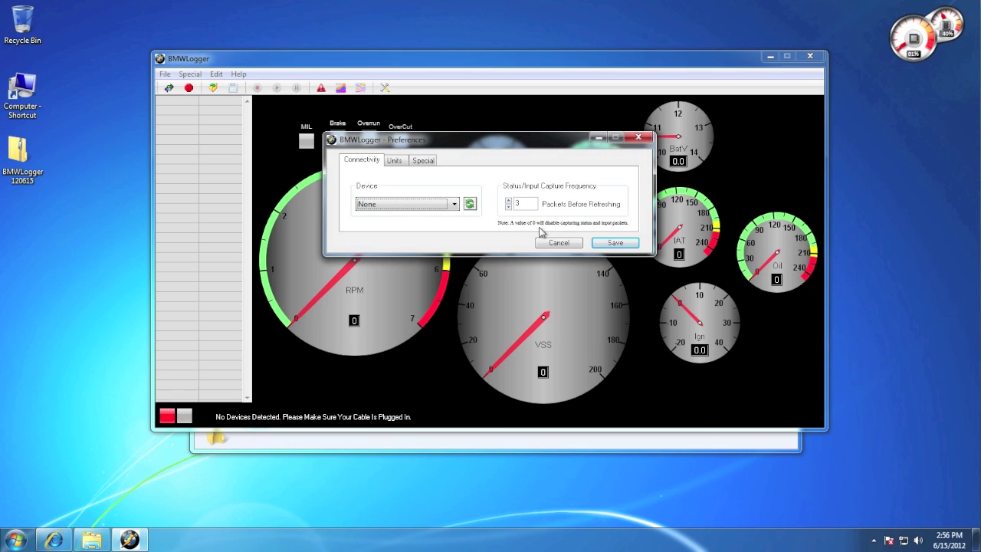
left_click(394, 161)
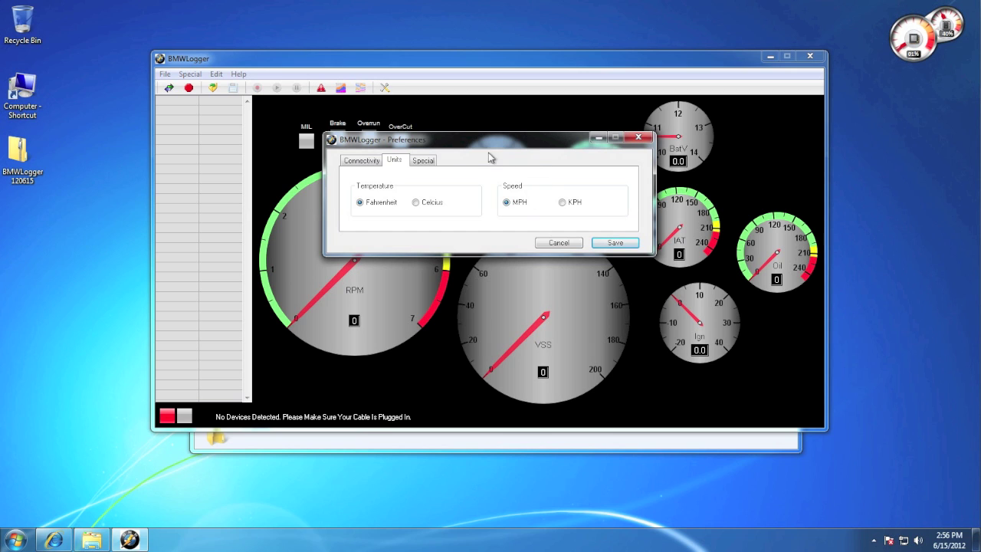
Step: Enable Shrink Window Width for the main window and save the preferences
left_click(426, 160)
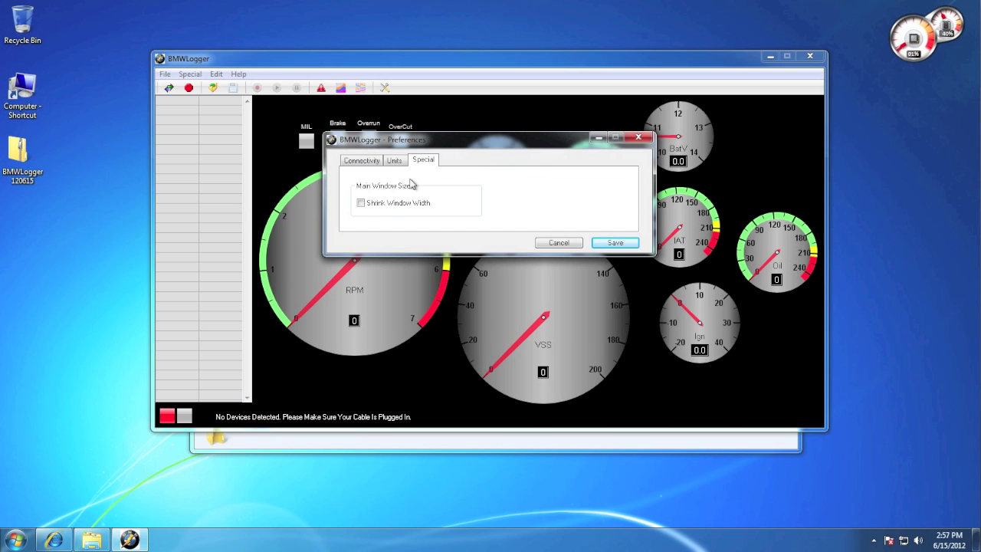
left_click(397, 204)
left_click(622, 244)
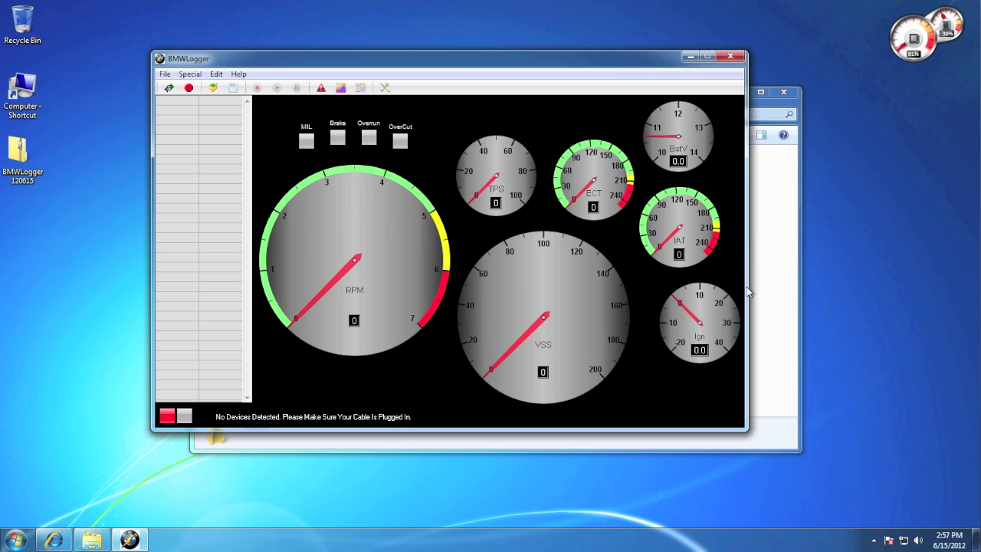
Step: Disable Shrink Window Width in the preferences and save to restore the full-width main window
left_click(385, 87)
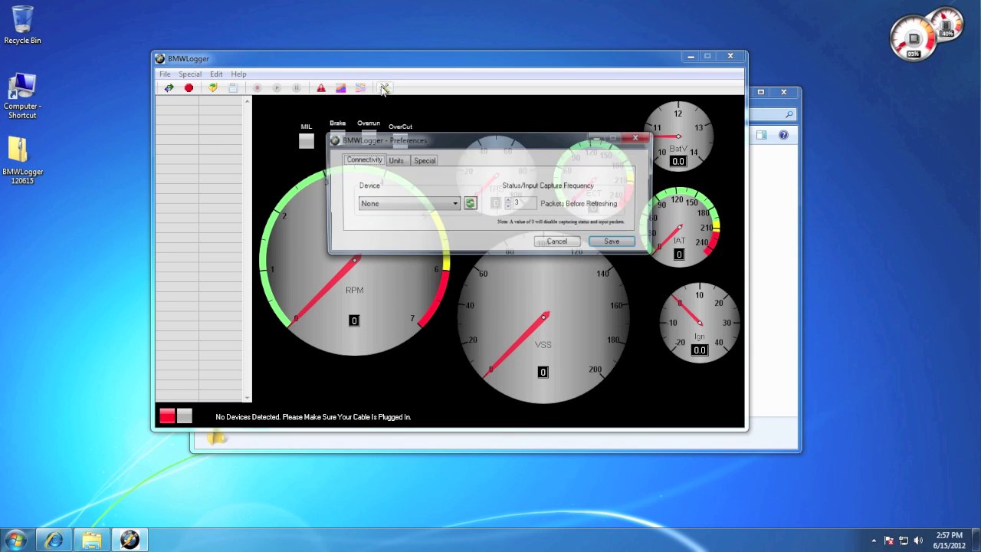
left_click(427, 160)
left_click(424, 209)
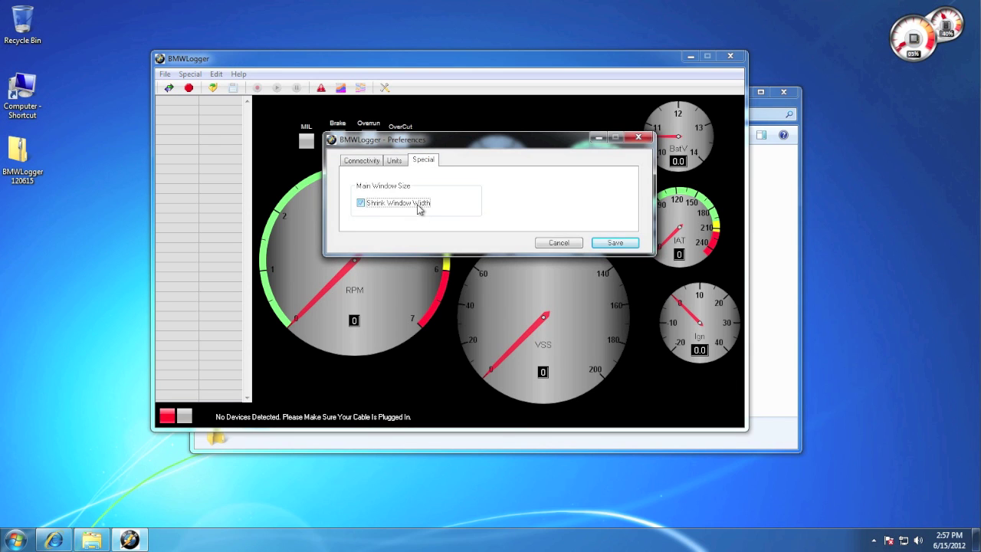
left_click(611, 243)
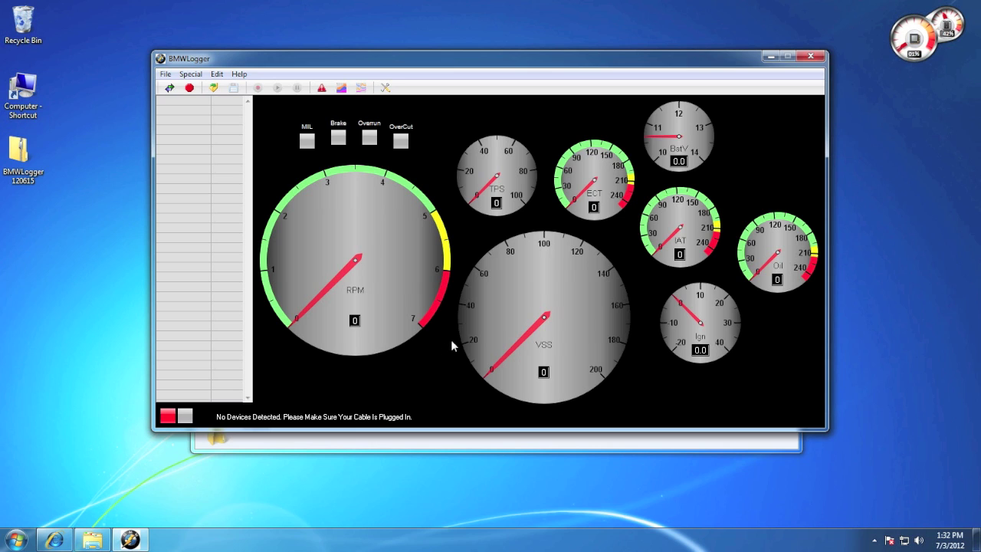
Step: Set the connectivity device to HRTuning Interface Cable in the preferences and save
left_click(386, 87)
left_click(410, 205)
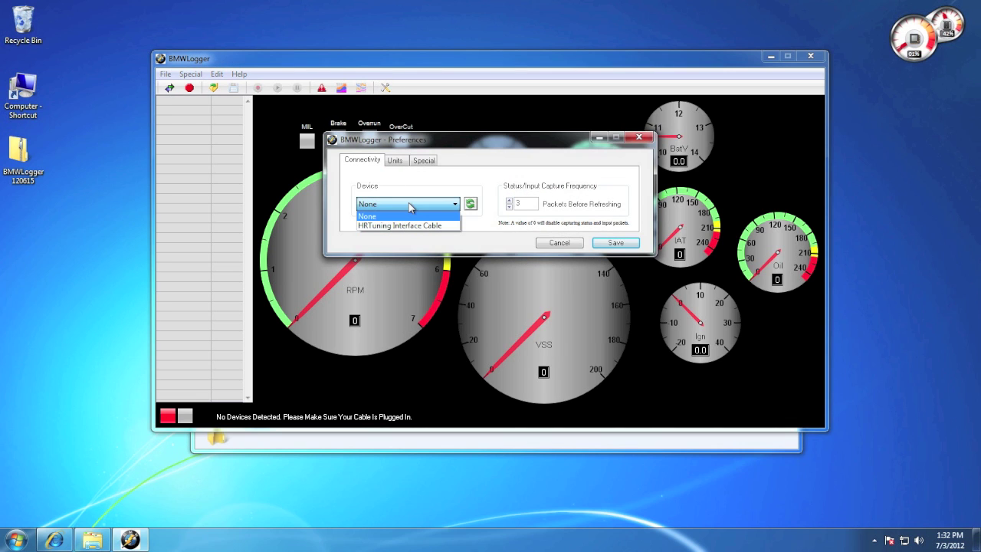
left_click(406, 226)
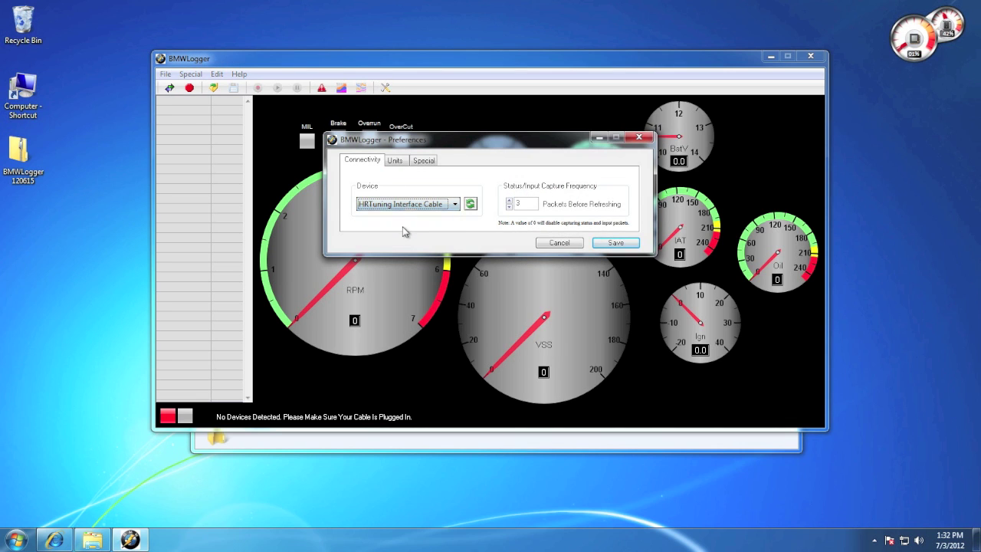
left_click(611, 244)
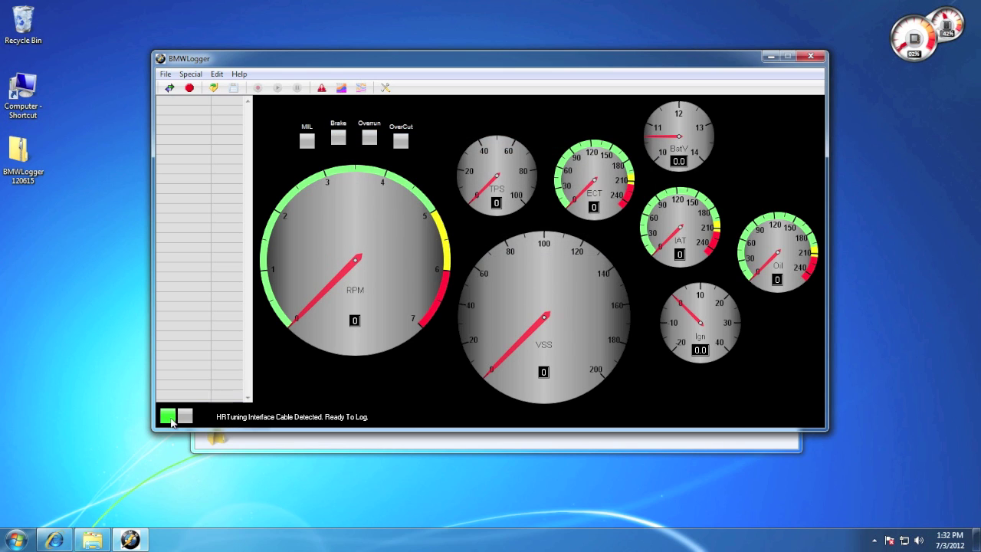
Step: Retrieve the module error codes and select the grey shadow code 225 in the DME list
left_click(321, 88)
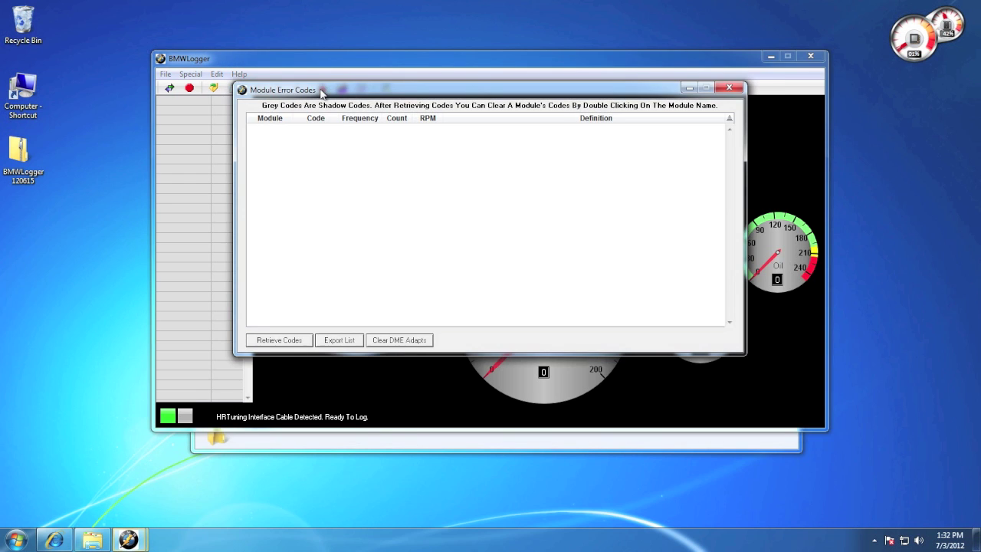
left_click(290, 344)
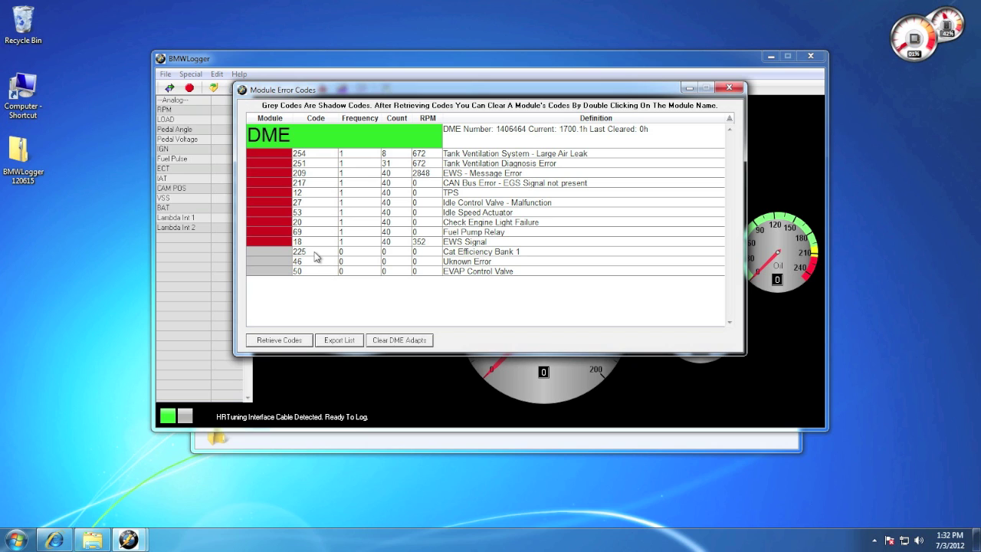
left_click(288, 254)
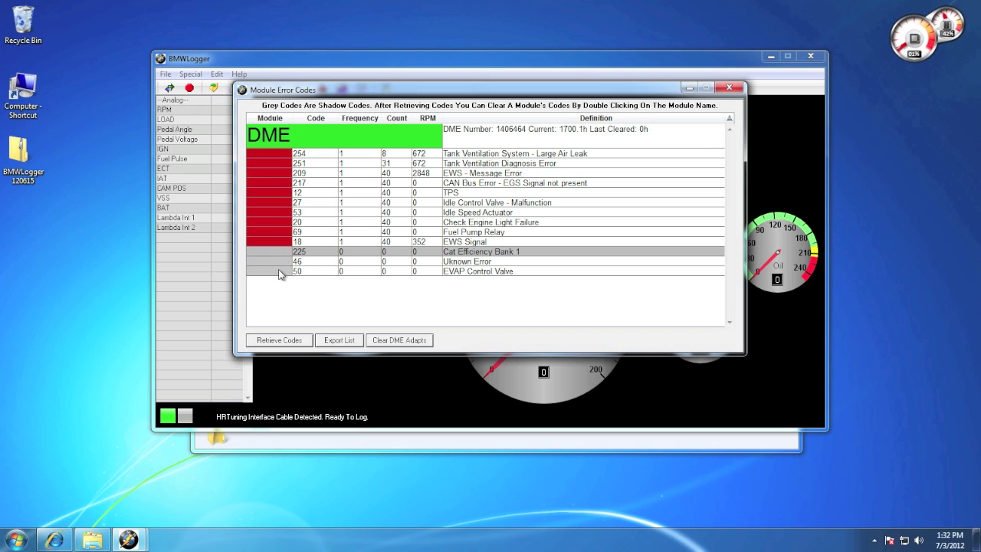
Step: Clear the DME module's error codes, confirm the clearing, and retrieve the codes again
double_click(393, 131)
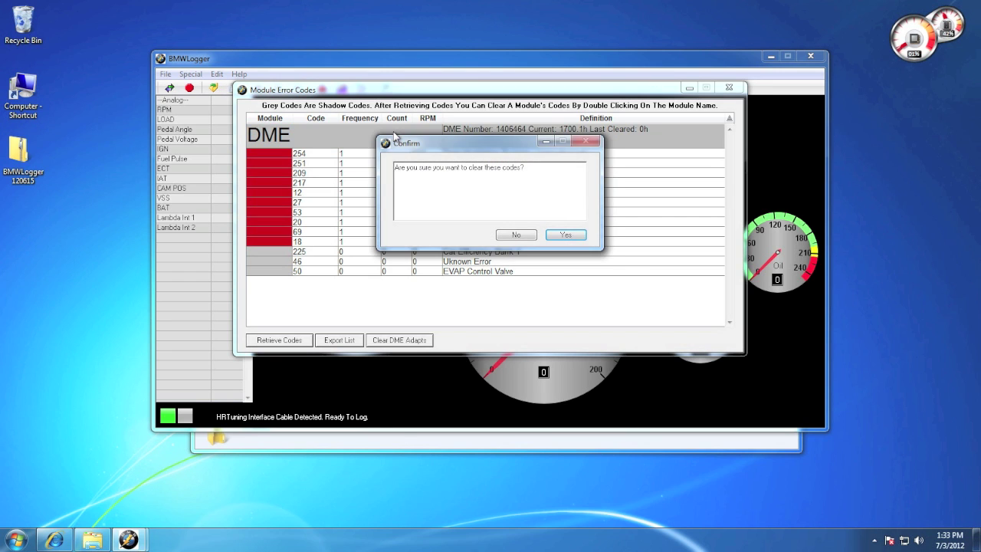
left_click(565, 235)
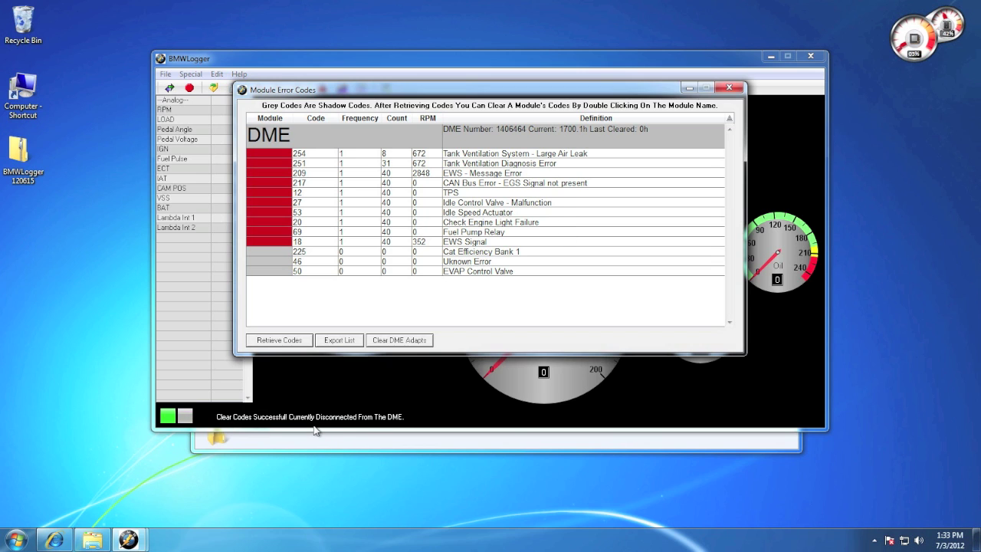
left_click(285, 342)
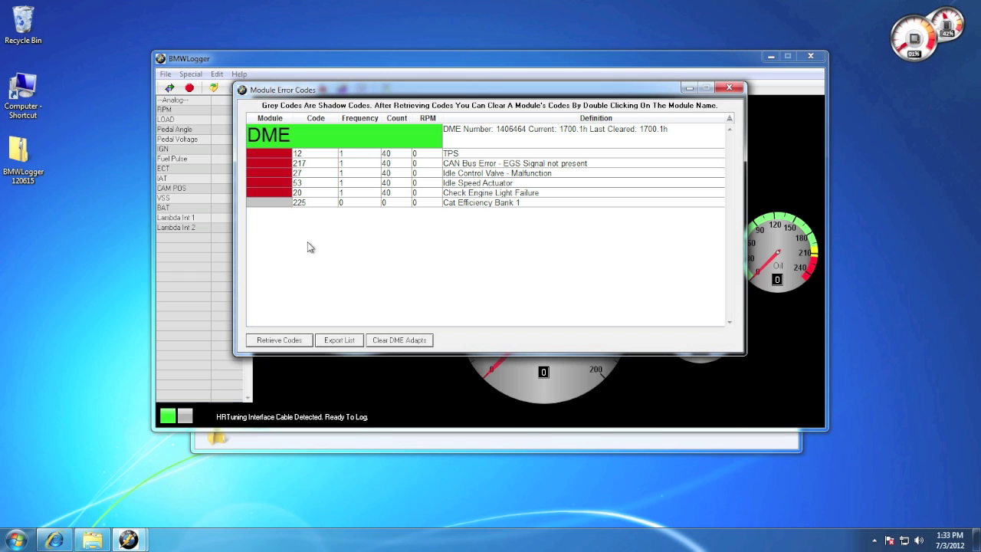
Step: Export the DME error codes to the desktop as the text file Error Code List, and open the file to check it
left_click(339, 340)
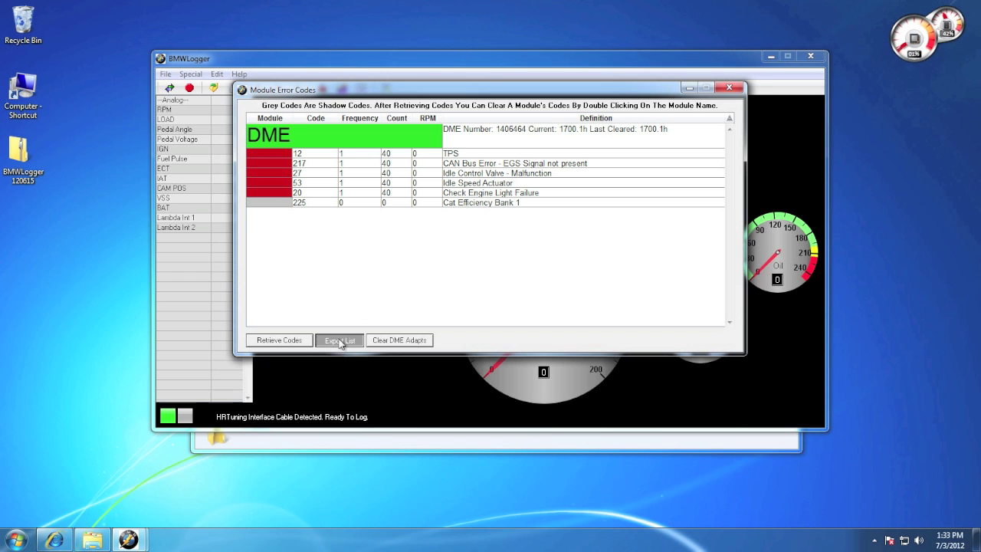
left_click(276, 199)
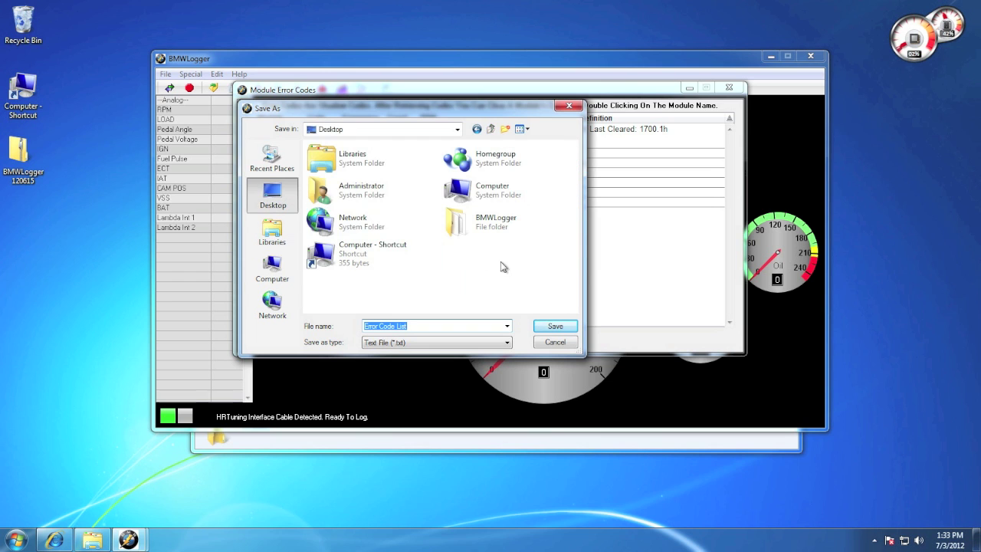
left_click(554, 328)
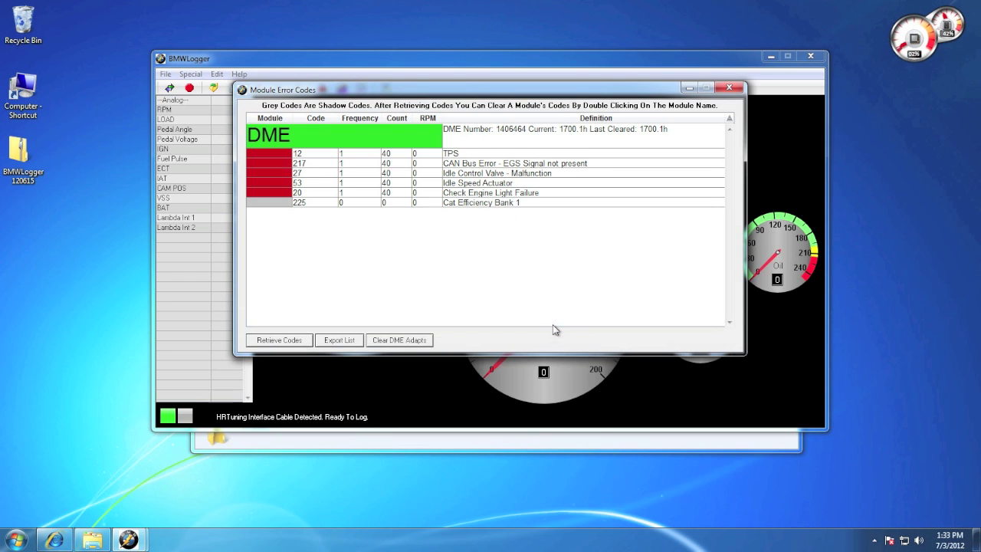
double_click(23, 222)
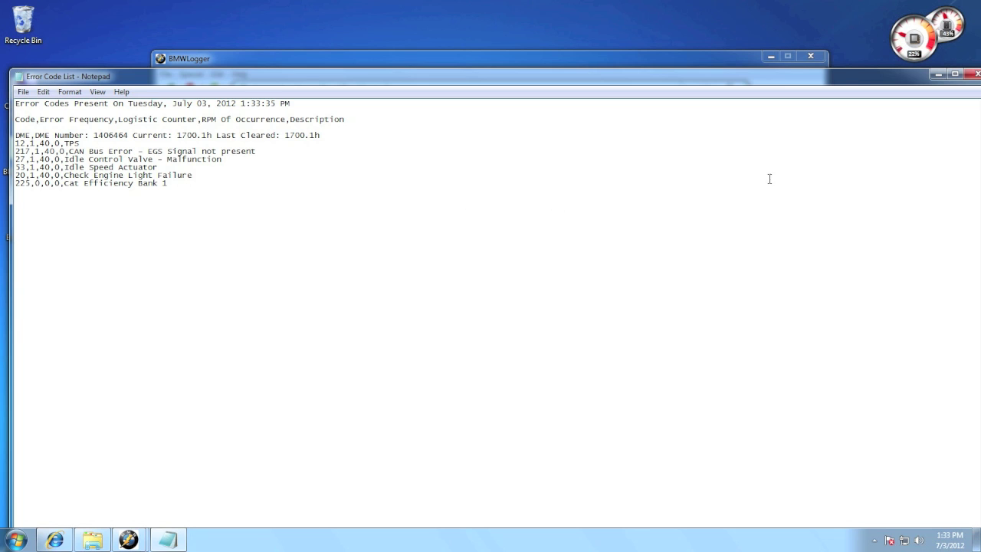
left_click(973, 76)
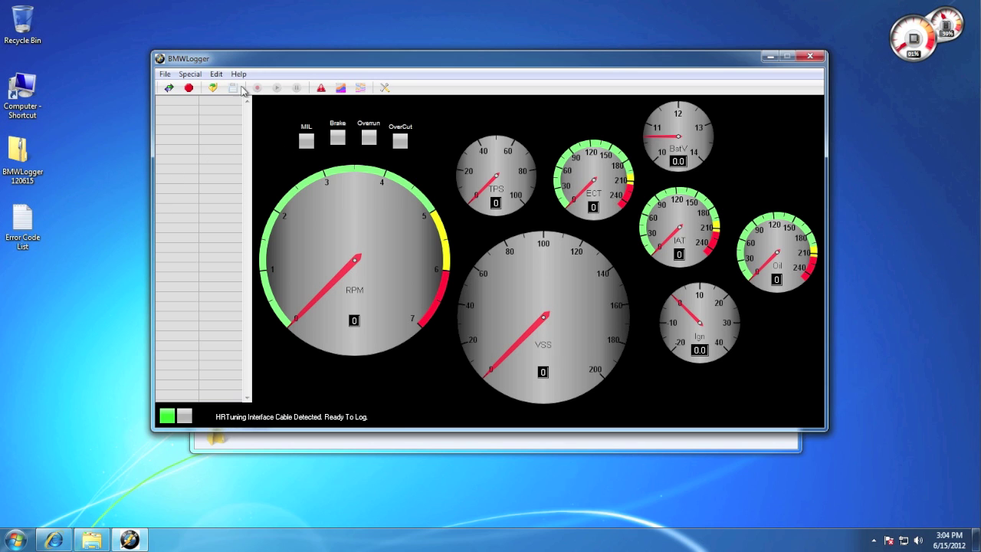
Step: Collect the license data under the customer's reference name and save it as a license file in the Licenses folder
left_click(192, 75)
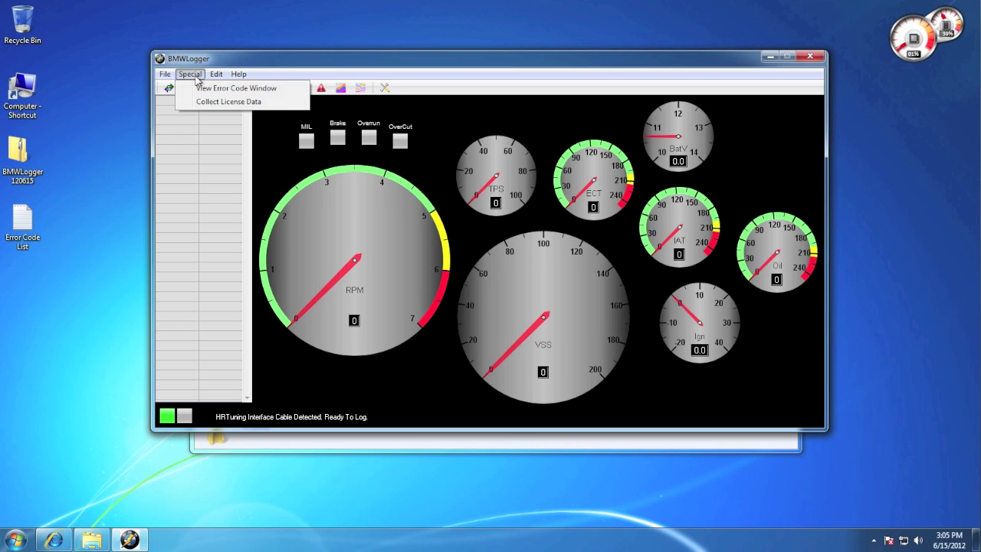
left_click(212, 101)
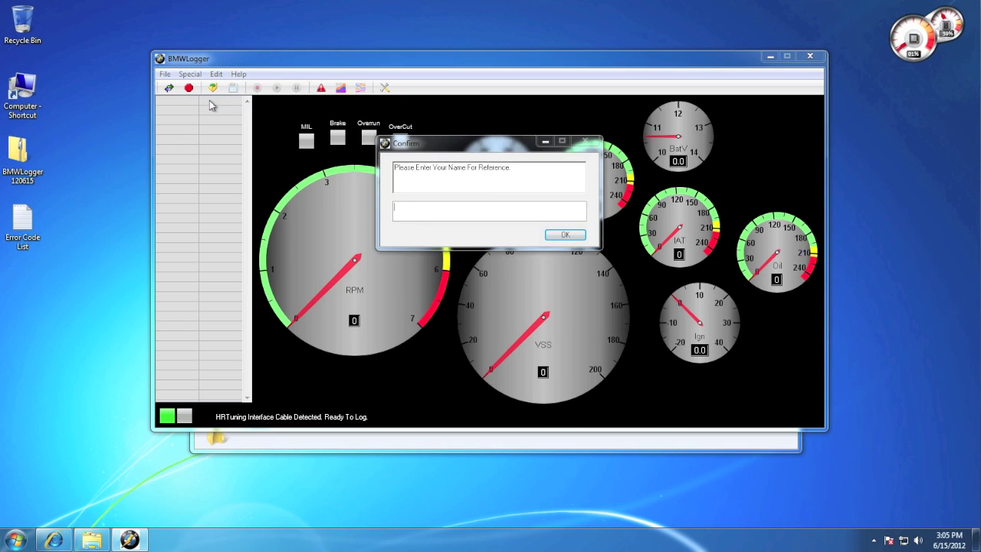
type("Jimmy Bob")
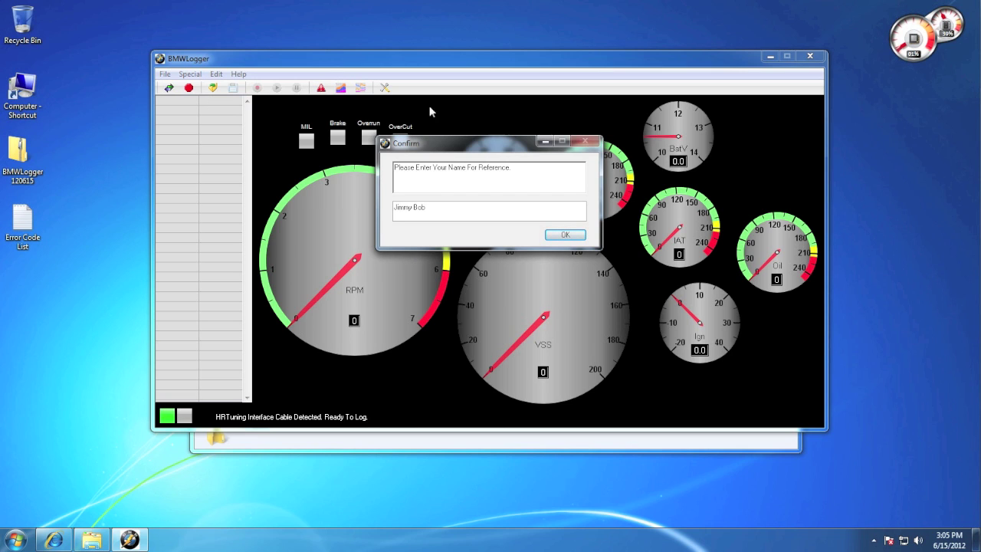
left_click(564, 235)
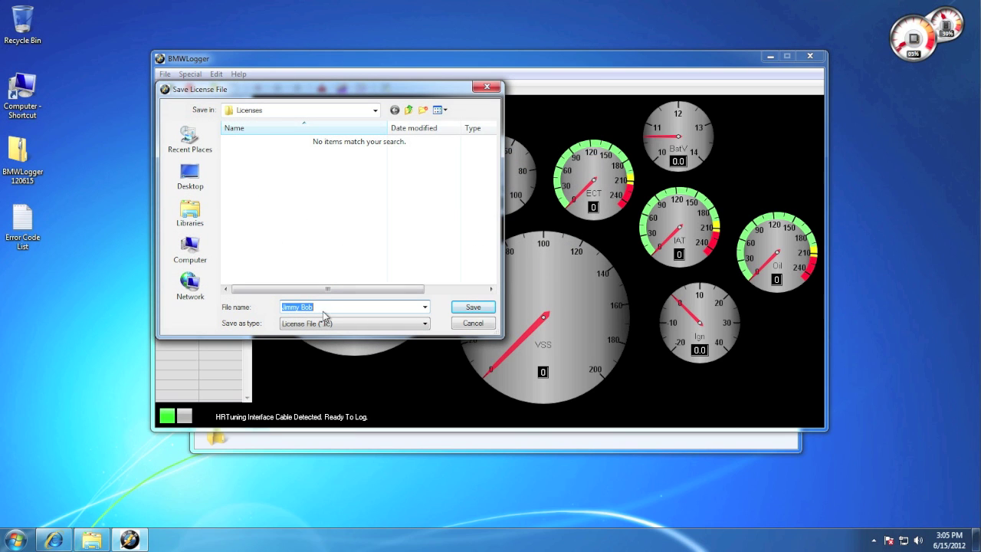
left_click(473, 307)
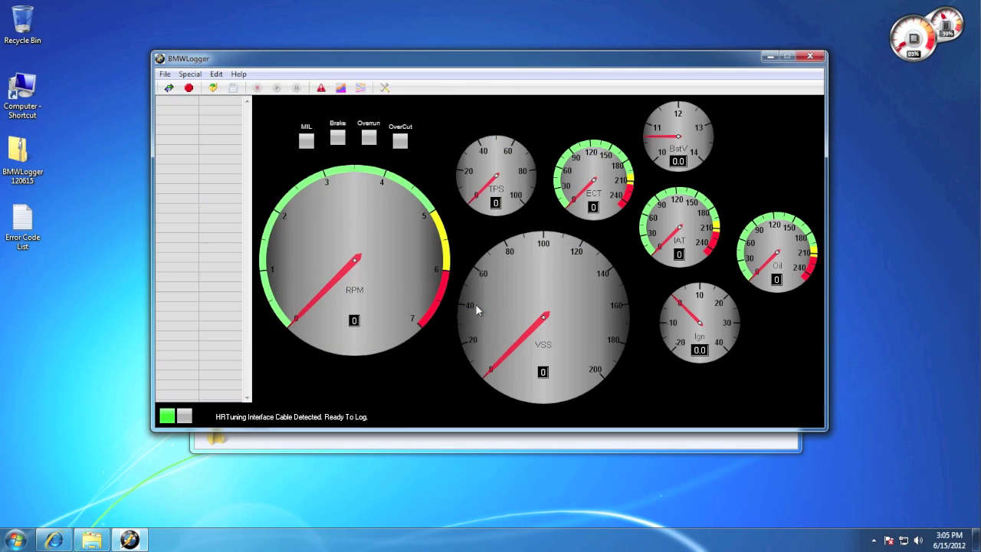
Step: Locate the newly saved .lic file in the BMWLogger Licenses folder
left_click(379, 437)
double_click(328, 183)
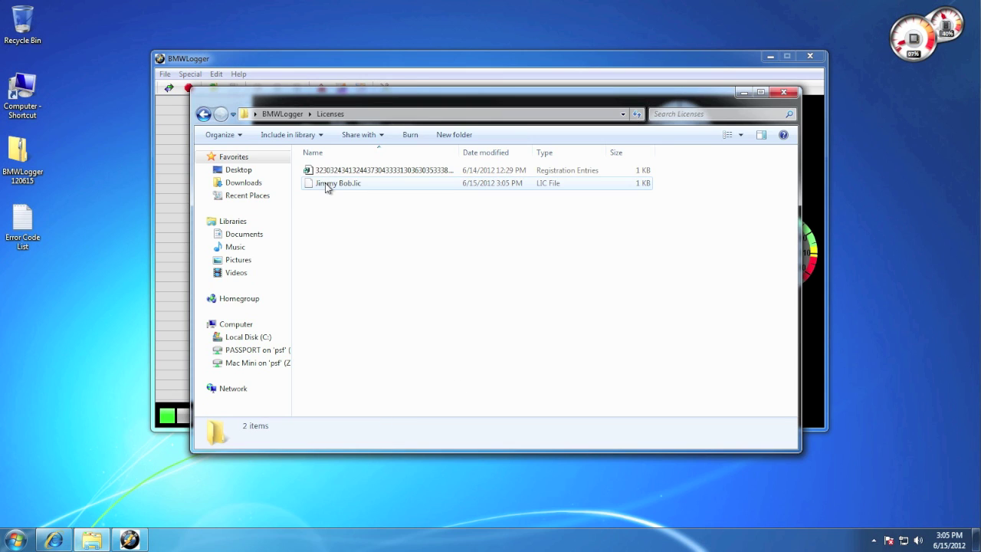
left_click(335, 191)
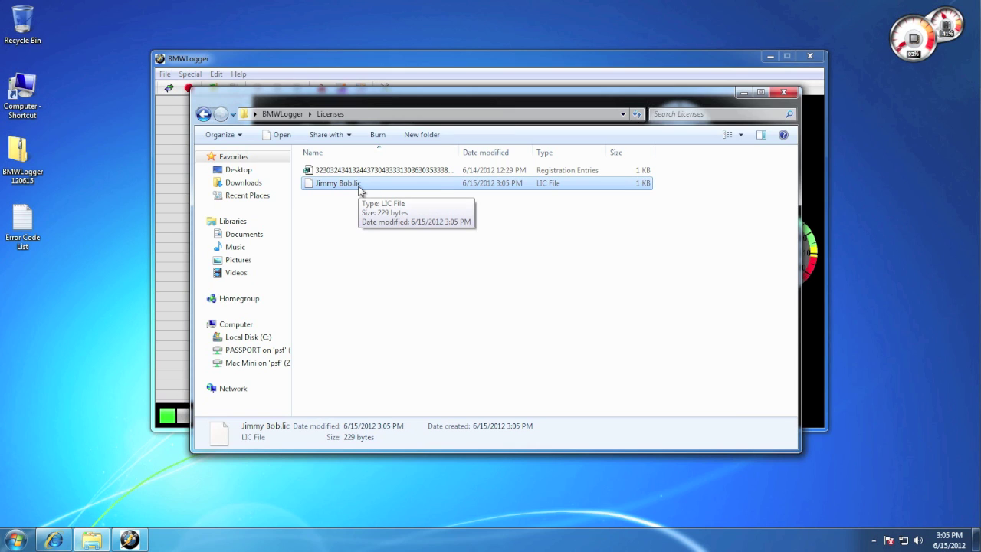
left_click(427, 173)
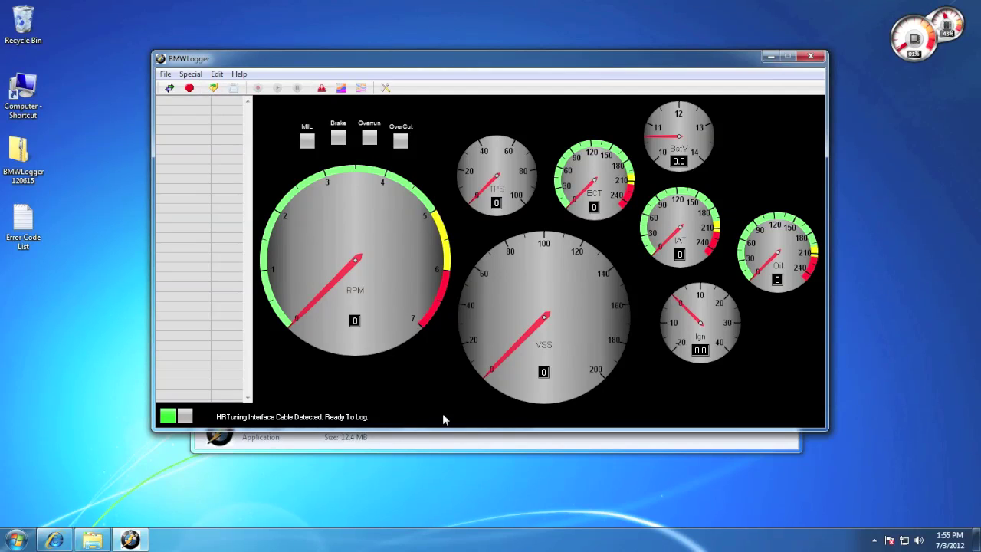
Step: Save the preferences with HRTuning Interface Cable as the device, then start datalogging and make a short recording
left_click(386, 87)
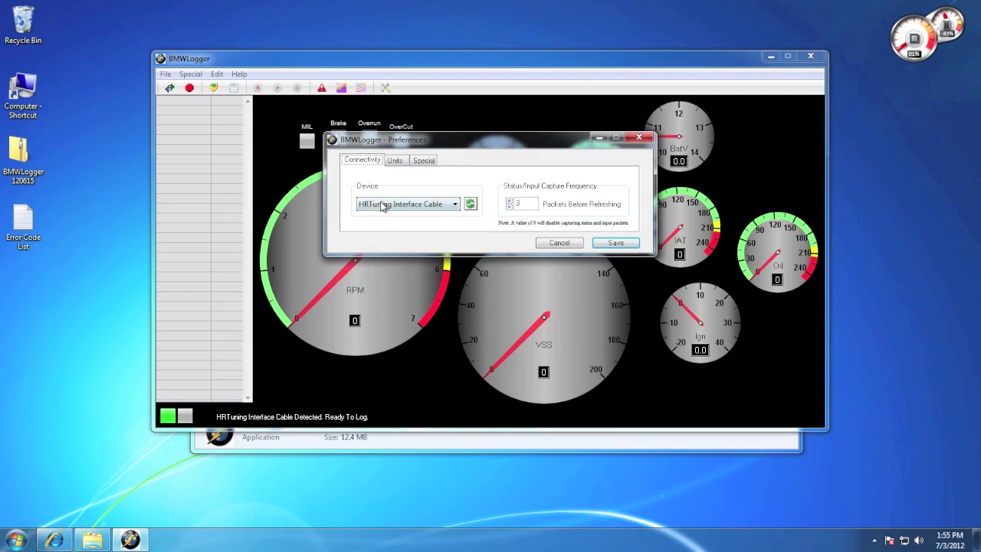
left_click(618, 244)
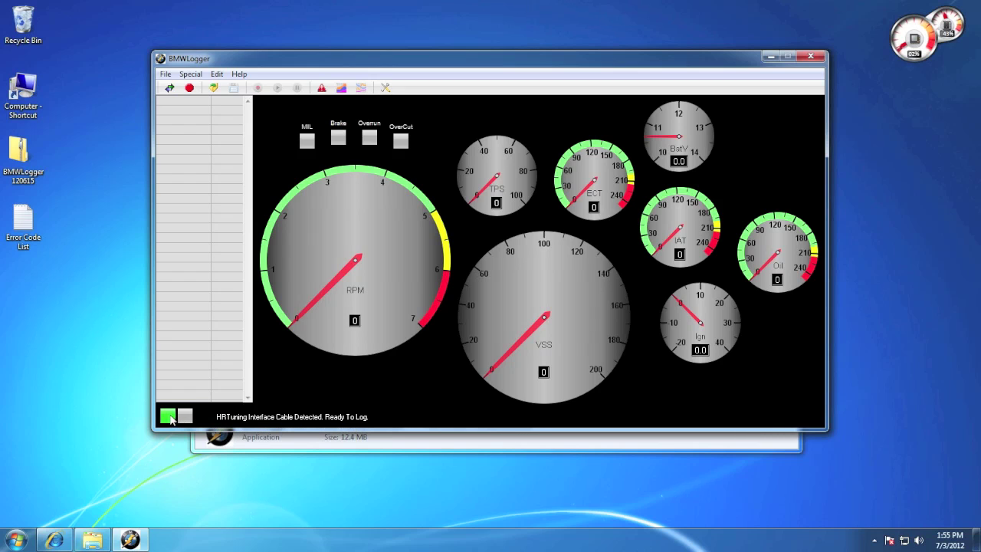
left_click(170, 88)
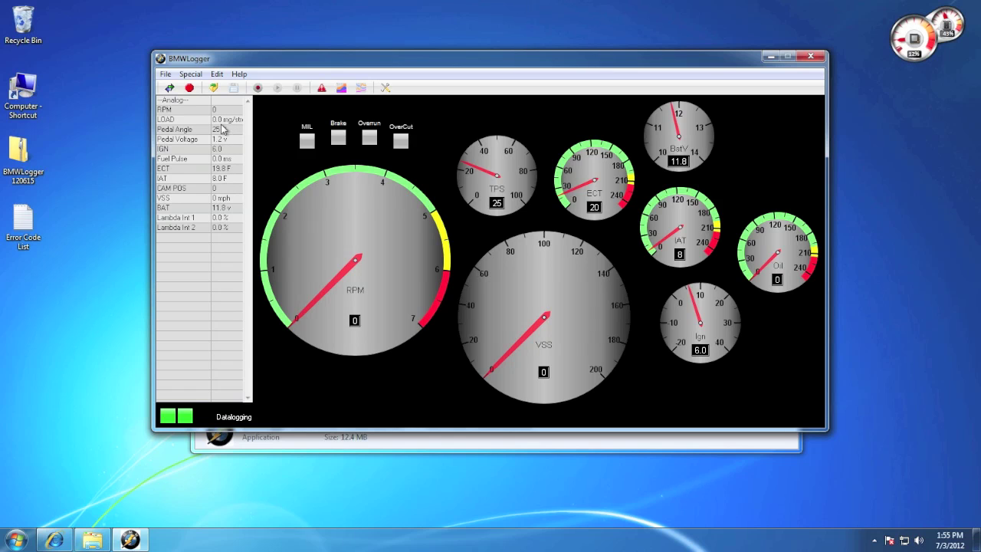
left_click(258, 88)
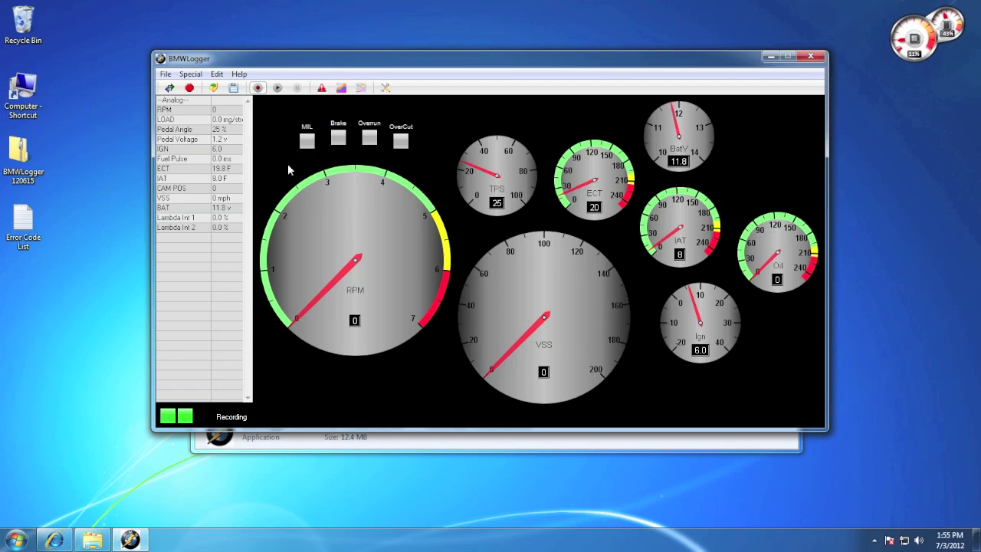
left_click(258, 88)
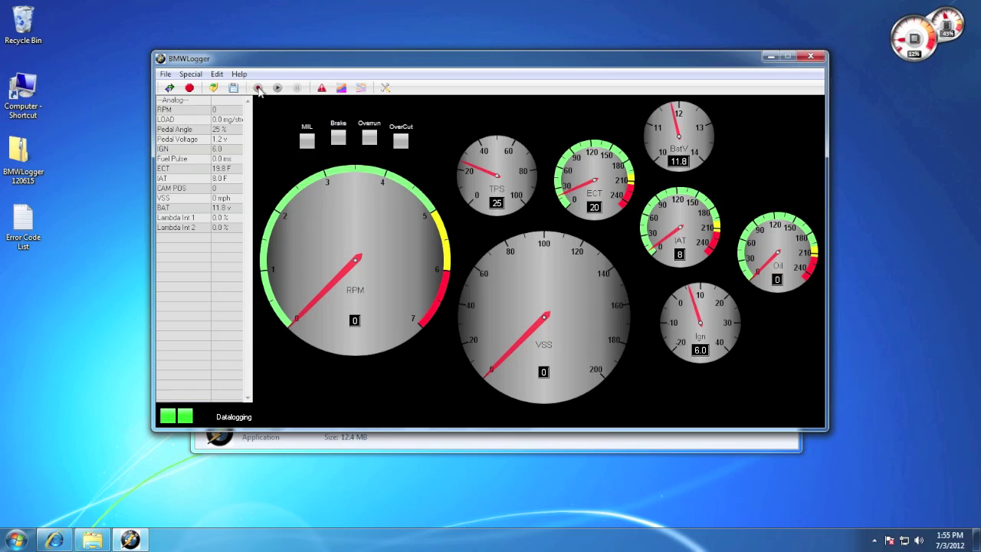
Step: View the recorded datalog in the Datalog Analyzer, close the analyzer, and stop datalogging
left_click(342, 88)
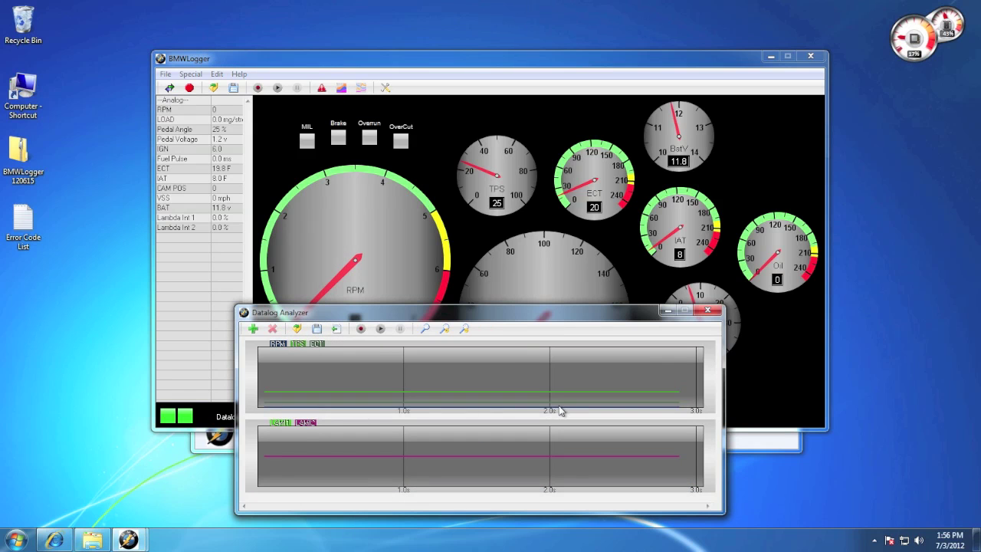
left_click(710, 311)
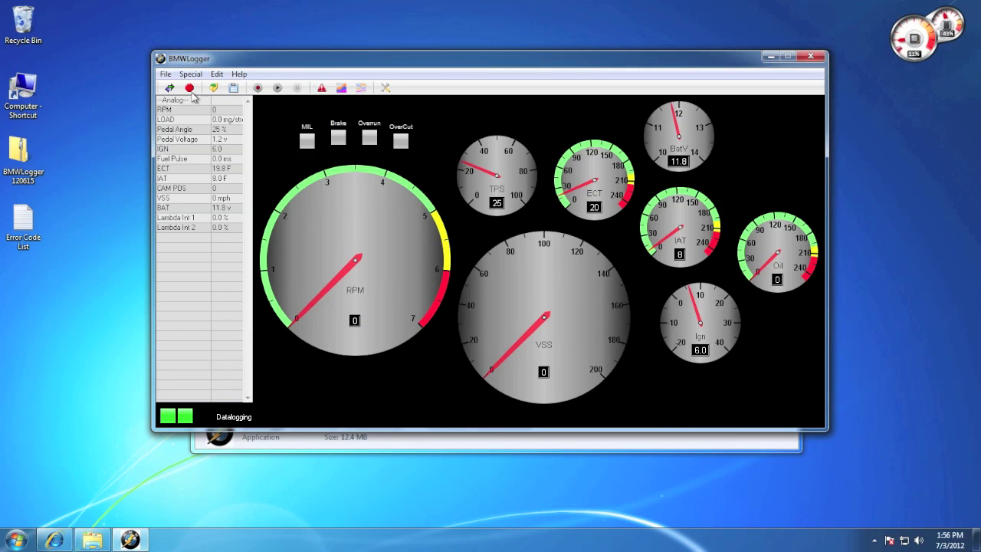
left_click(189, 88)
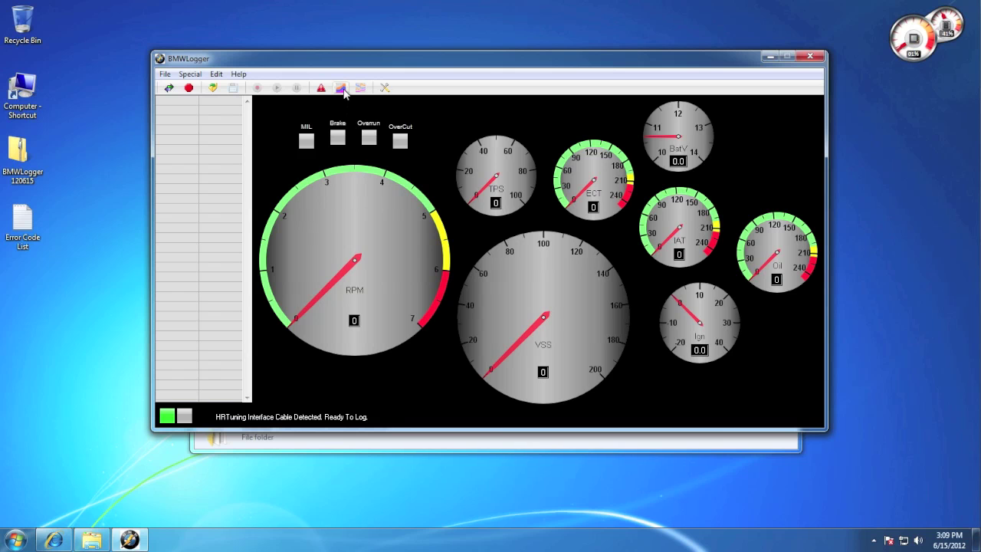
Step: Open the Datalog Analyzer in a wider window over the gauges and add TPS to the RPM graph
left_click(340, 87)
left_click_drag(116, 49, 309, 203)
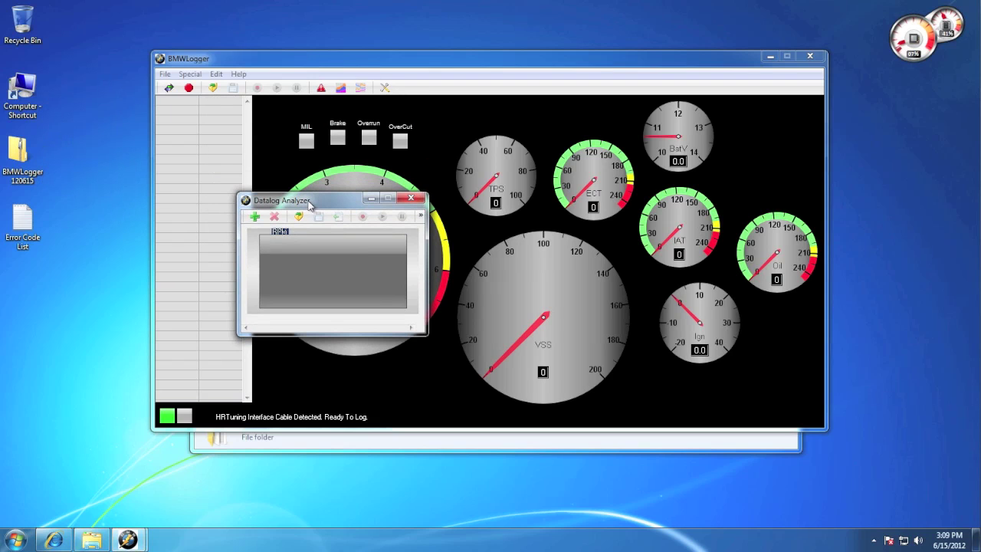
left_click_drag(425, 327, 724, 314)
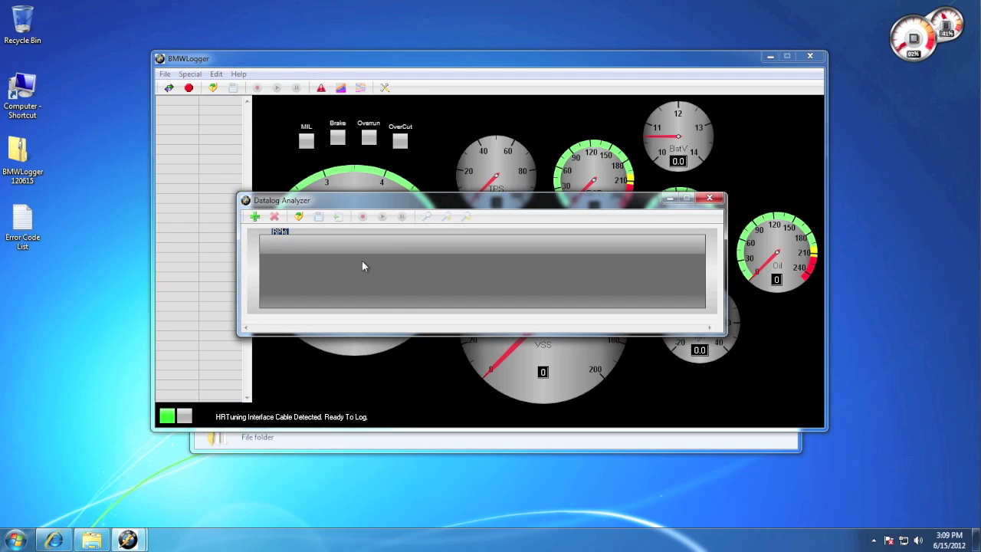
right_click(389, 260)
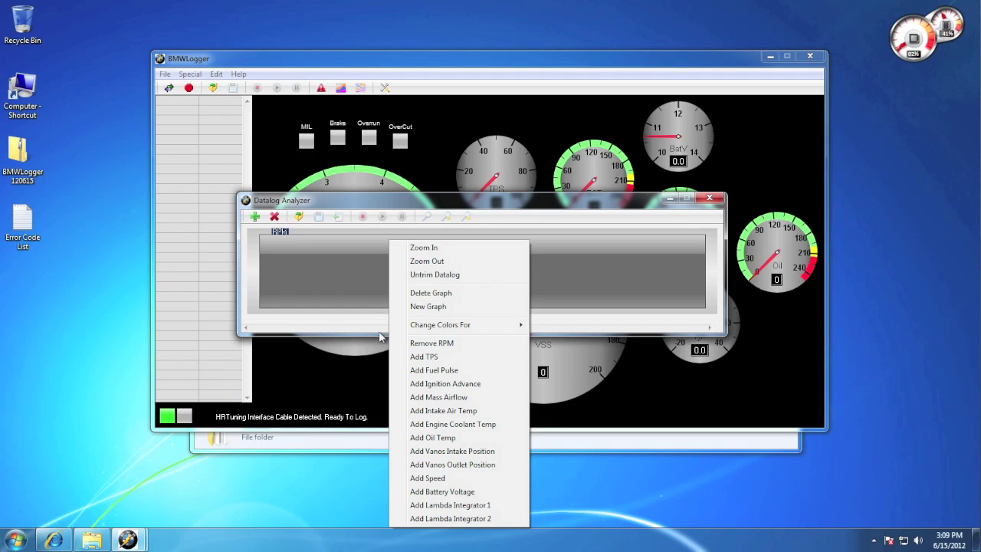
left_click(452, 357)
Step: Create a second graph in the Datalog Analyzer and add Lambda Integrator 1 and Lambda Integrator 2 to it
right_click(335, 288)
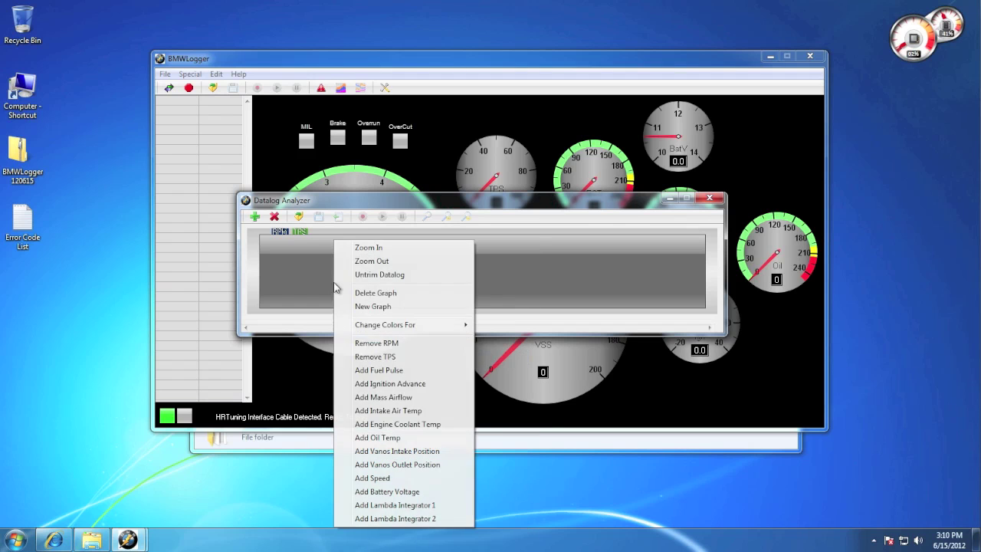
left_click(373, 307)
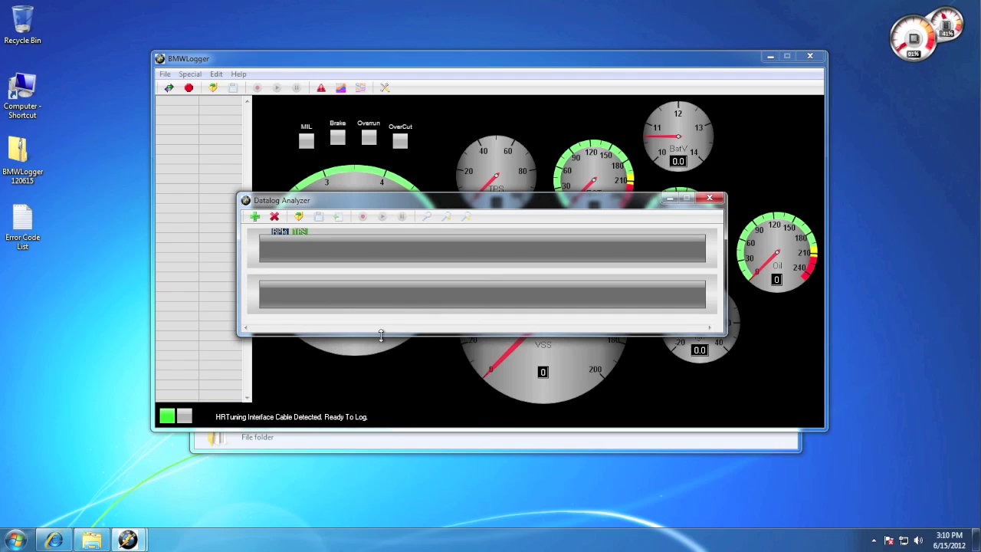
left_click_drag(381, 335, 381, 401)
right_click(365, 346)
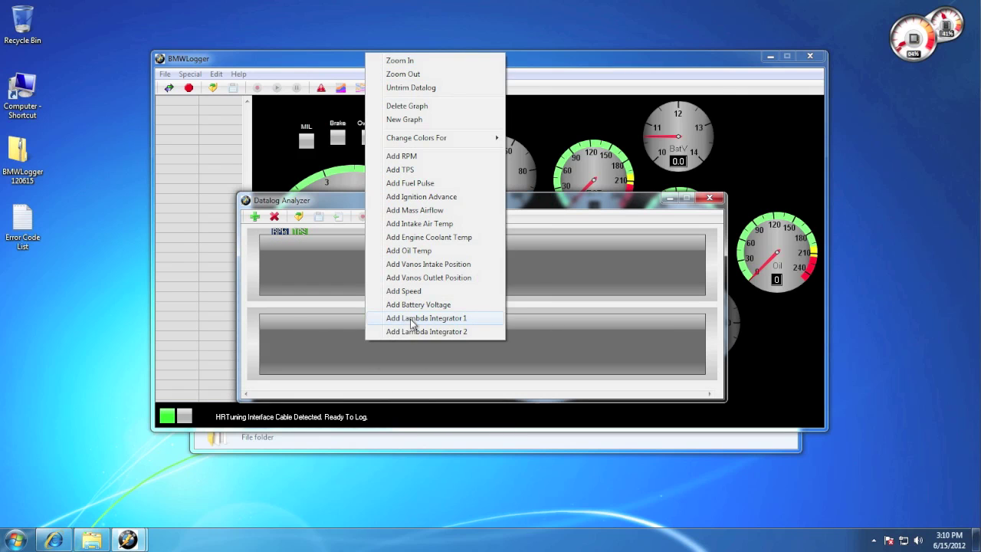
left_click(400, 320)
right_click(383, 335)
left_click(444, 327)
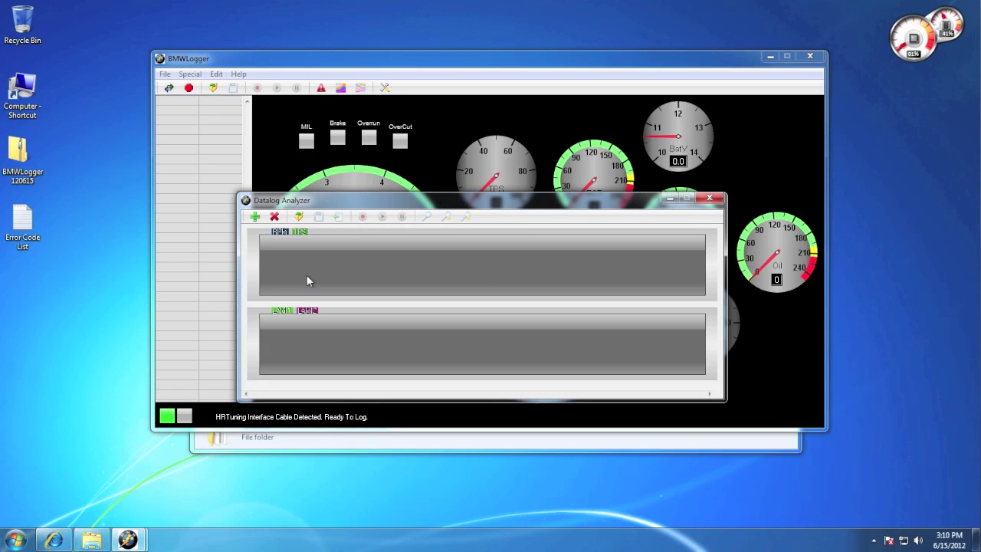
Step: Load the datalog file AWarmupLog2.dlg and add Engine Coolant Temp to the RPM and TPS graph
left_click(299, 217)
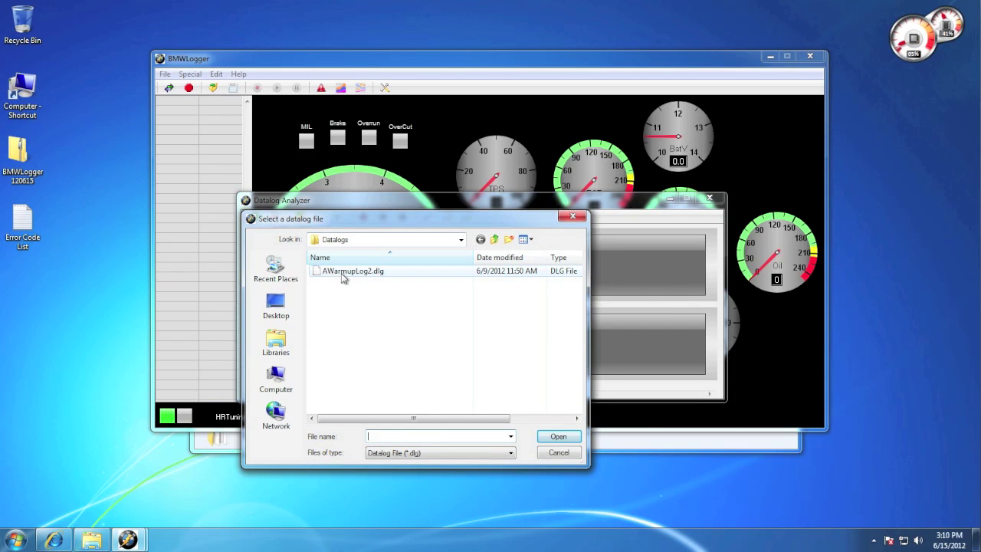
double_click(341, 272)
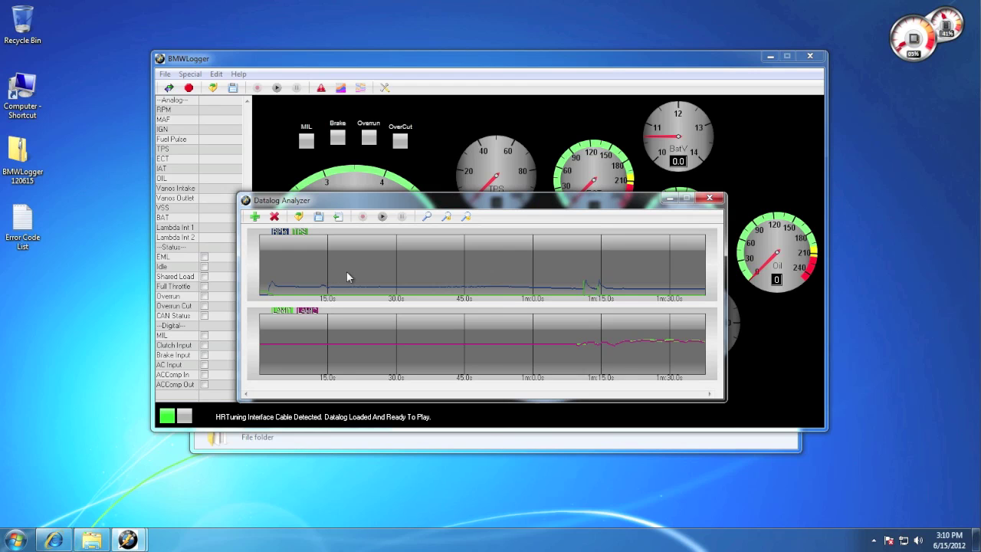
right_click(346, 272)
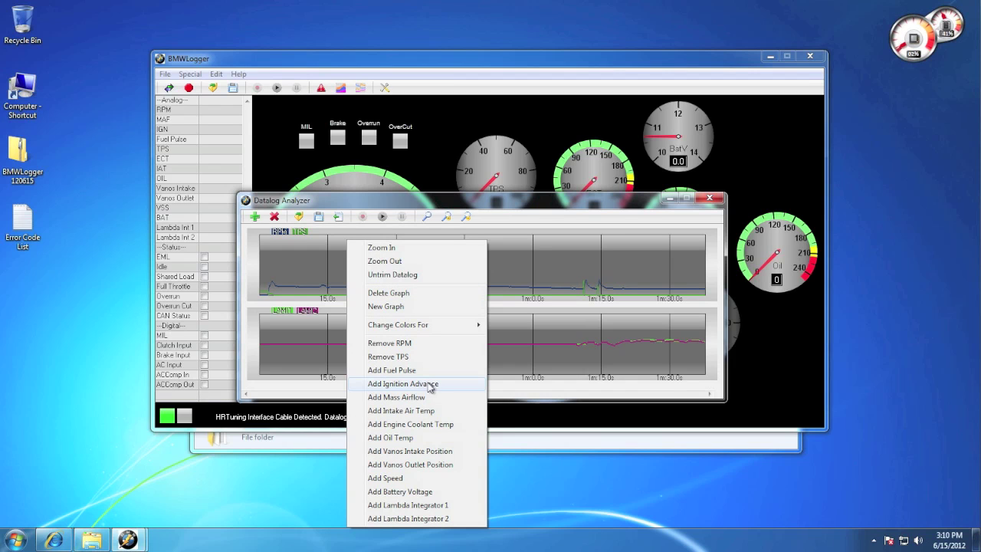
left_click(418, 424)
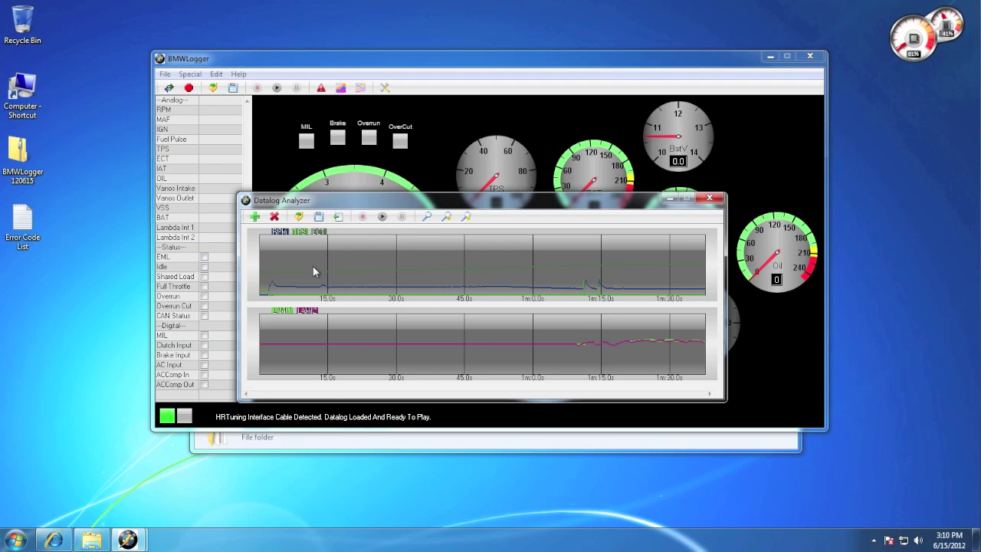
Step: Scrub the datalog to about 24.4 s, play it from there, and move the Datalog Analyzer to uncover the upper gauges
left_click_drag(313, 268, 374, 265)
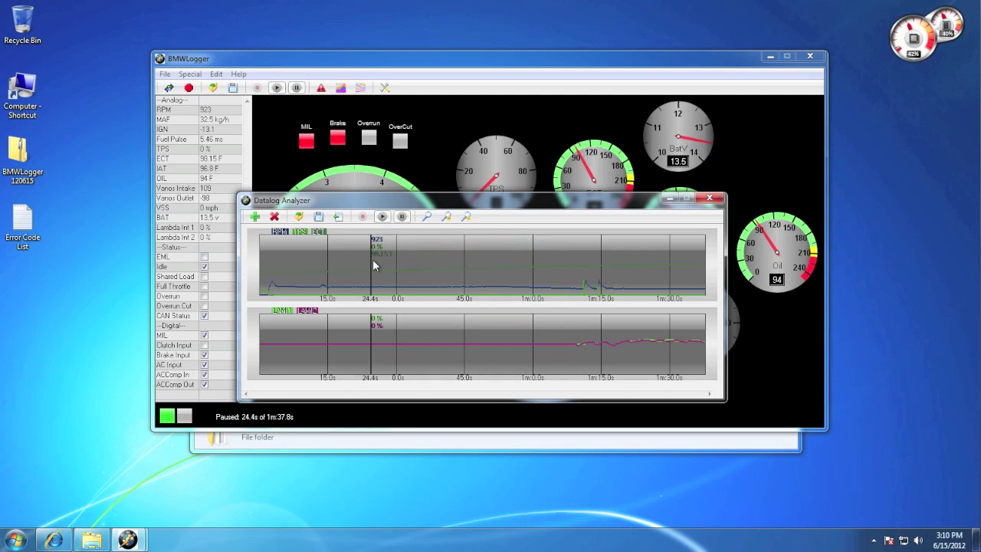
left_click(383, 216)
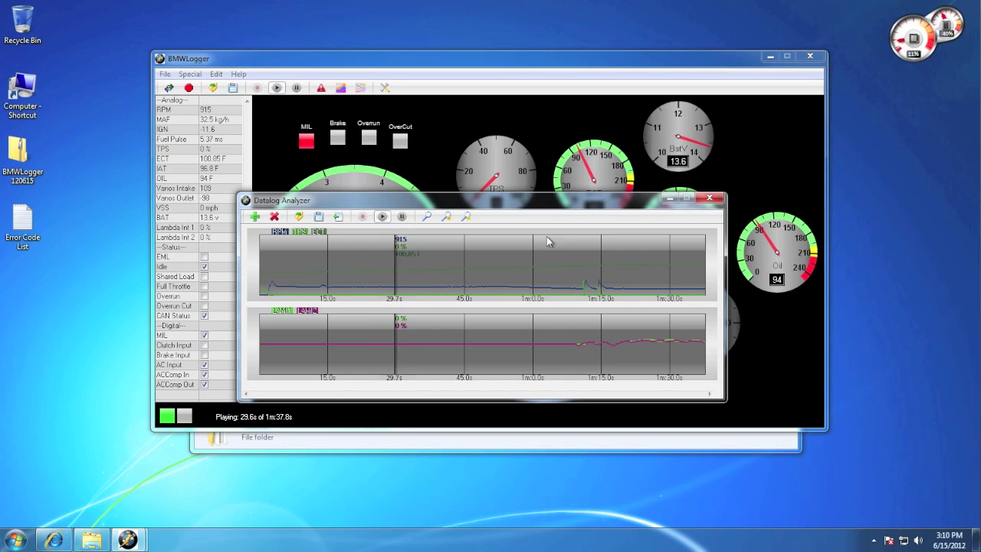
left_click_drag(574, 202, 566, 316)
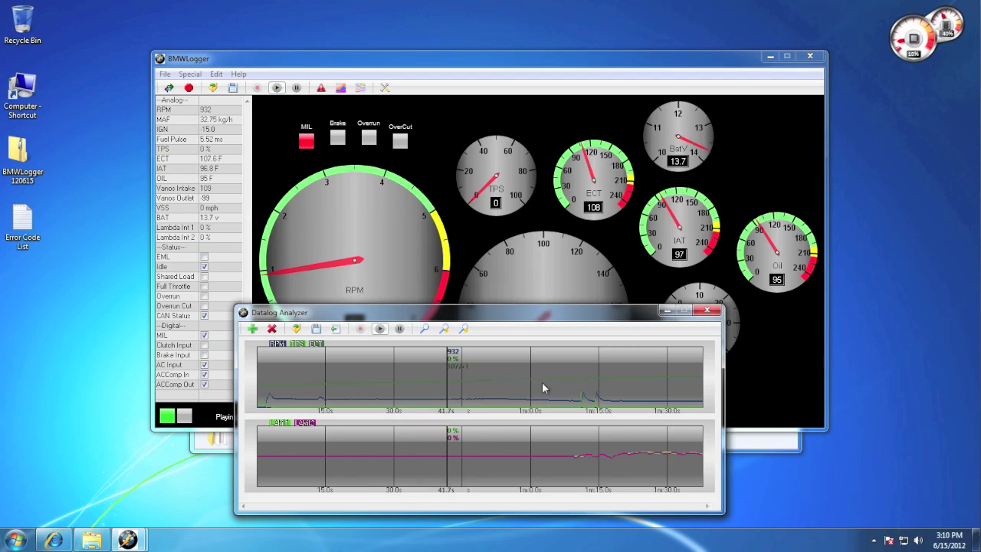
Step: Scrub the playing datalog past one minute, pause playback, and place the time cursor at 1m:9.5s
left_click_drag(494, 380, 567, 384)
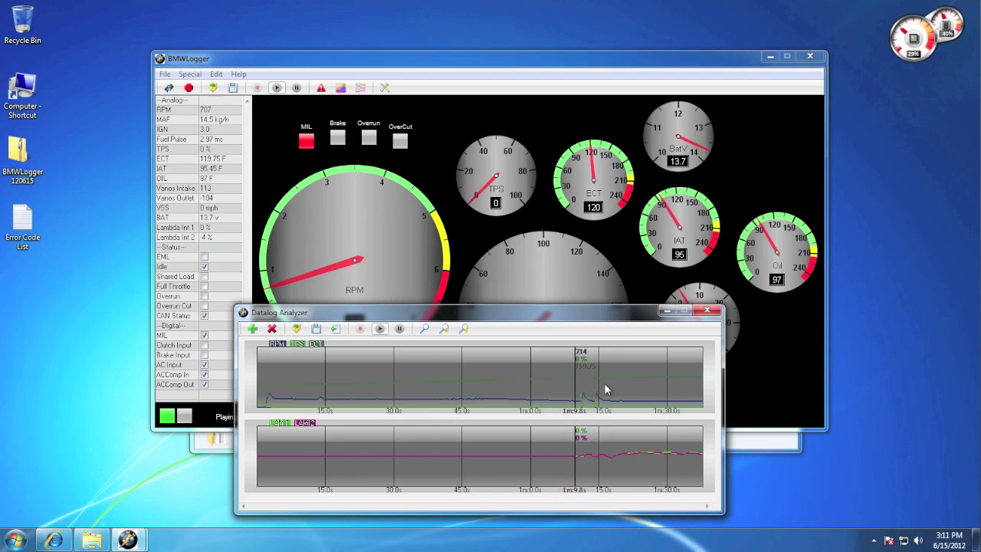
left_click(400, 328)
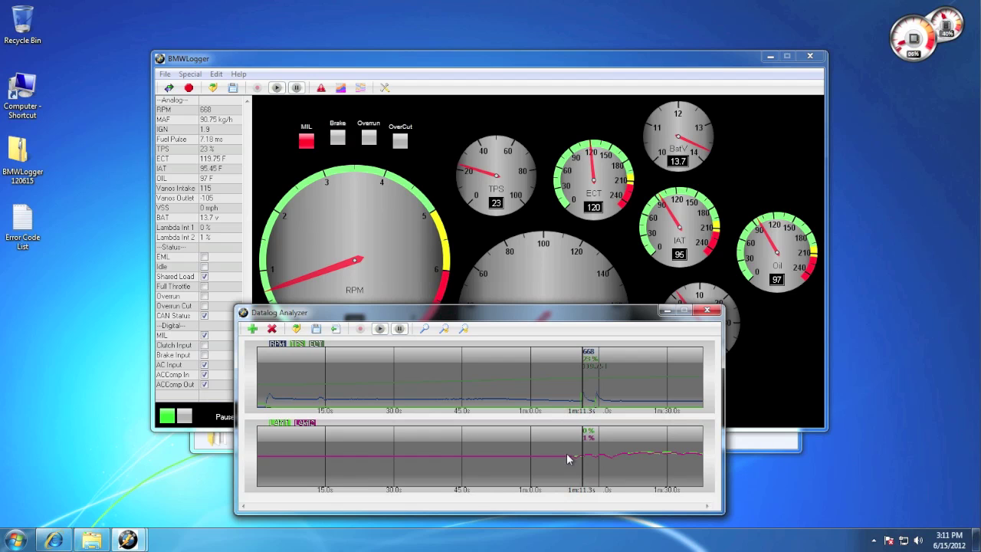
mouse_move(569, 452)
left_mouse_down()
mouse_move(520, 463)
mouse_move(595, 456)
mouse_move(573, 457)
left_mouse_up()
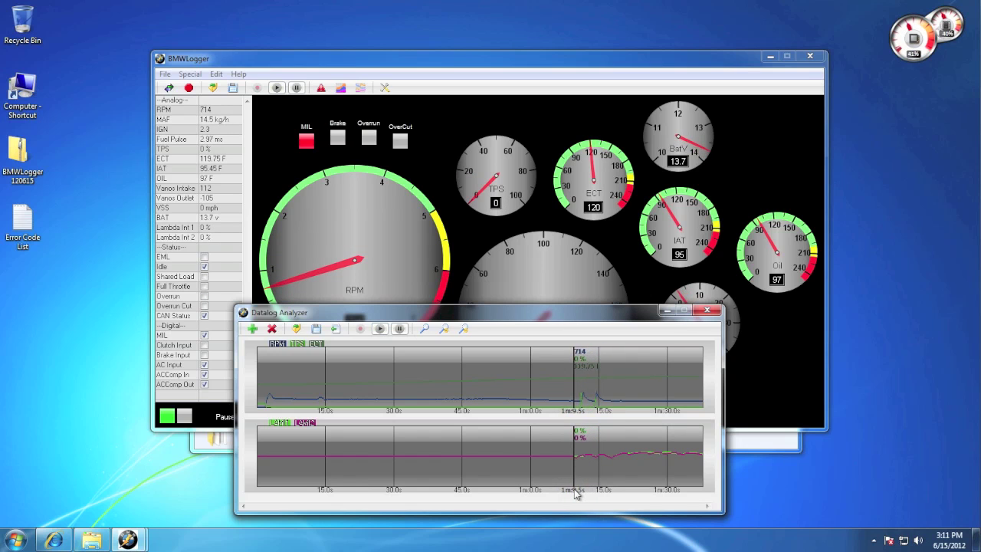
Step: Add the comment "Warmed up, lamda intergrator movement" at 1m:9.5s, then reopen it to check the text and save it
double_click(575, 495)
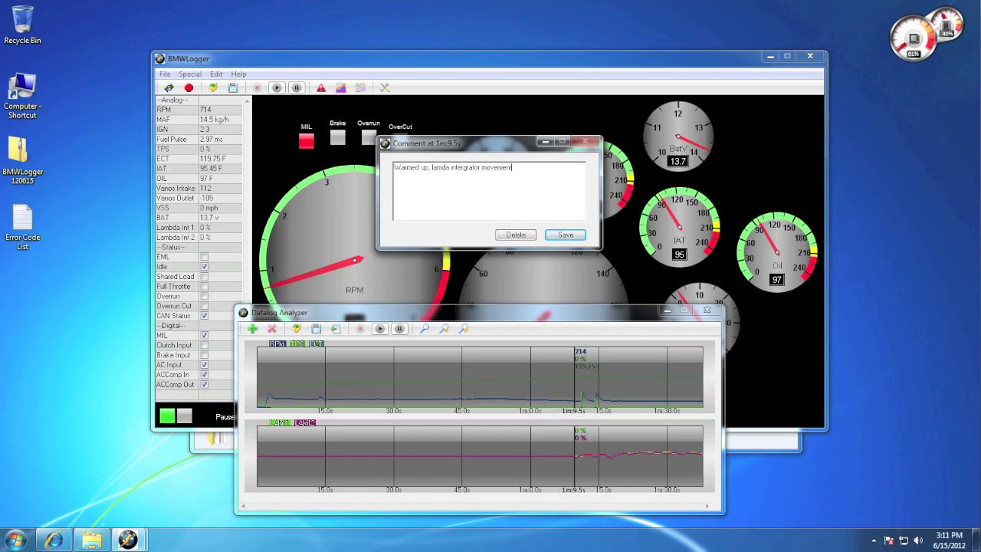
key("Return")
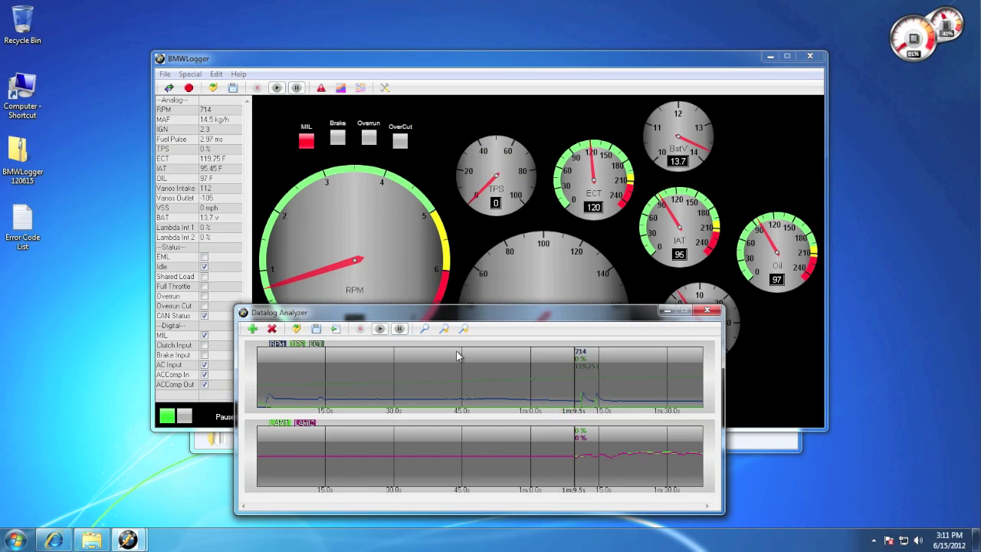
left_click(573, 407)
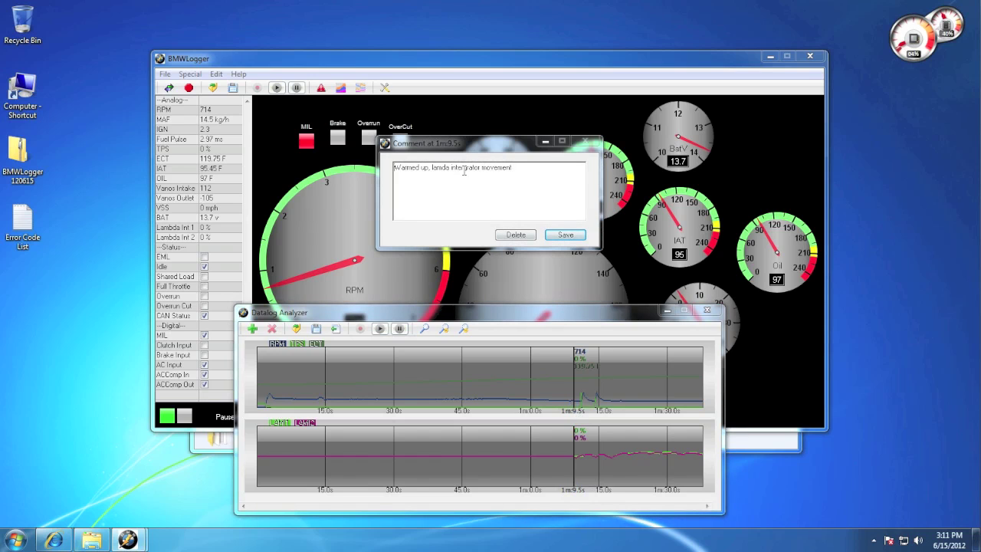
left_click(567, 234)
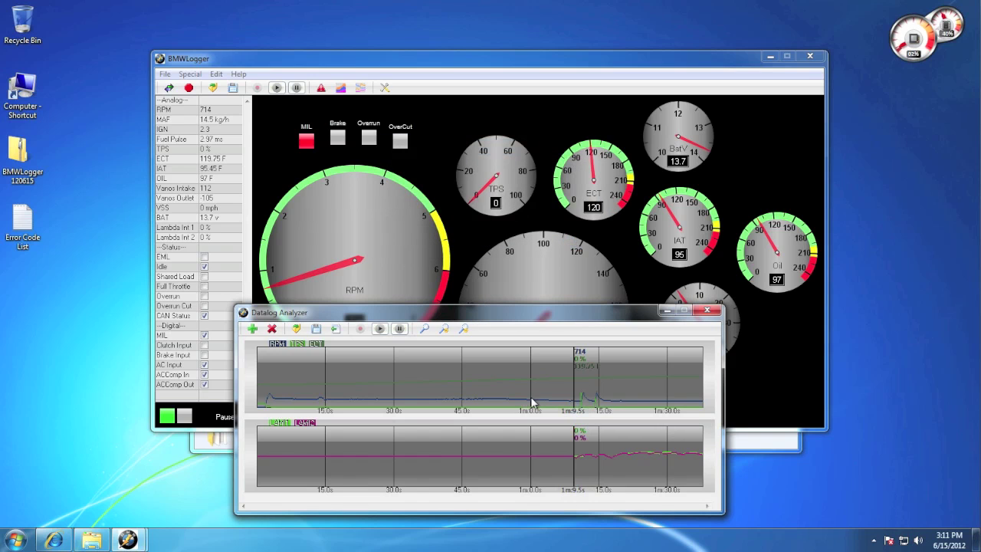
Step: Zoom in on the graphs around 43.9 s and 16.8 s, review the log through to its end, and restore the full view
mouse_move(449, 390)
left_mouse_down()
mouse_move(305, 383)
mouse_move(458, 386)
left_mouse_up()
left_click(399, 328)
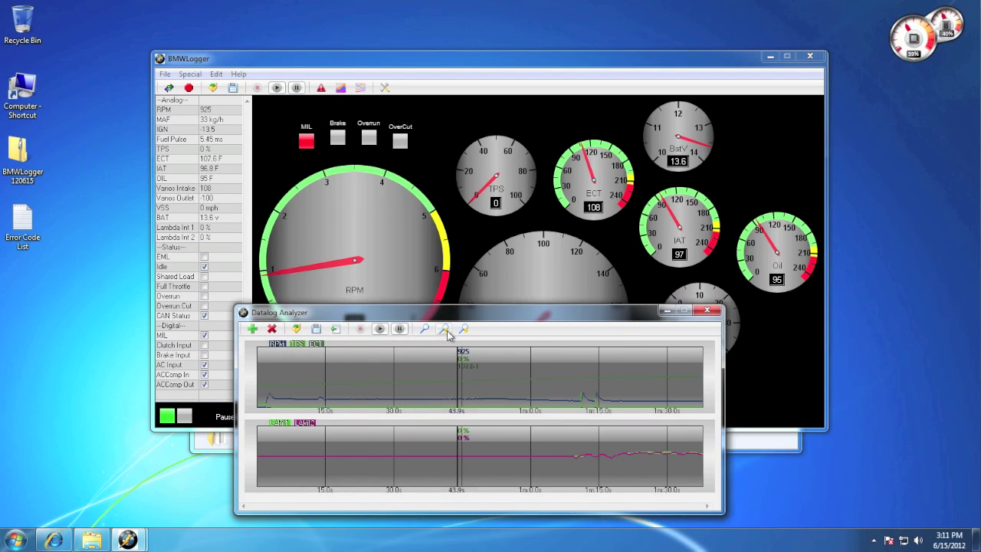
left_click(445, 328)
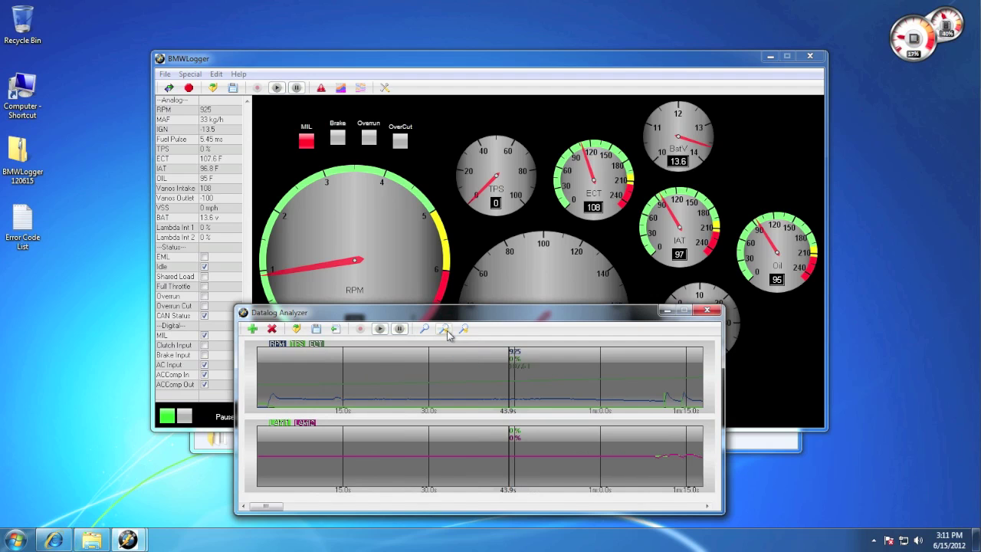
left_click_drag(494, 383, 387, 394)
left_click(322, 506)
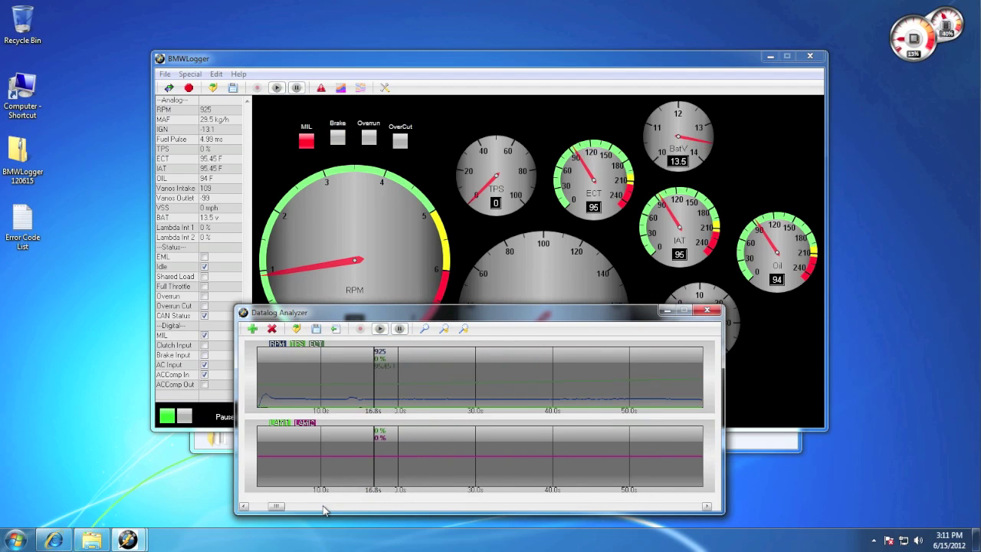
left_click_drag(366, 506, 642, 509)
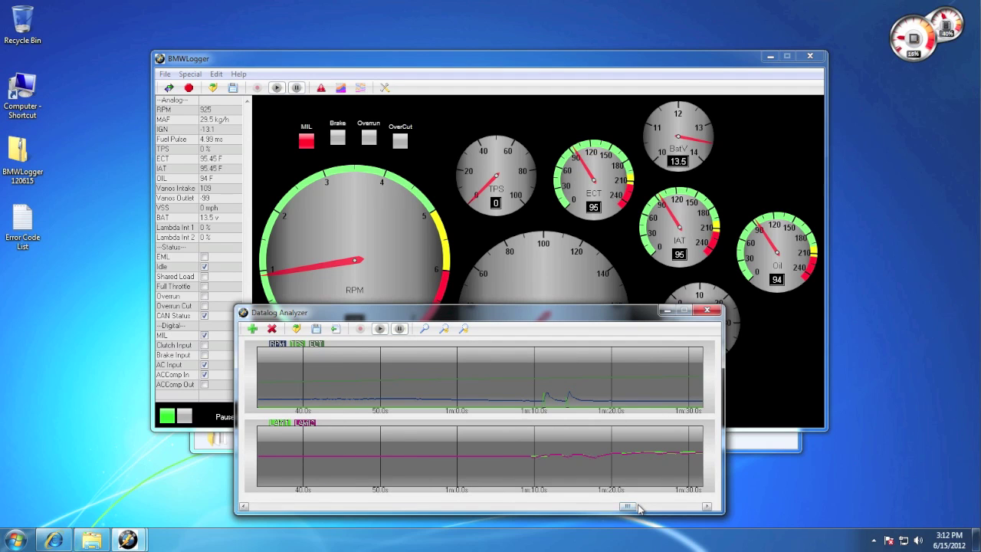
left_click(640, 509)
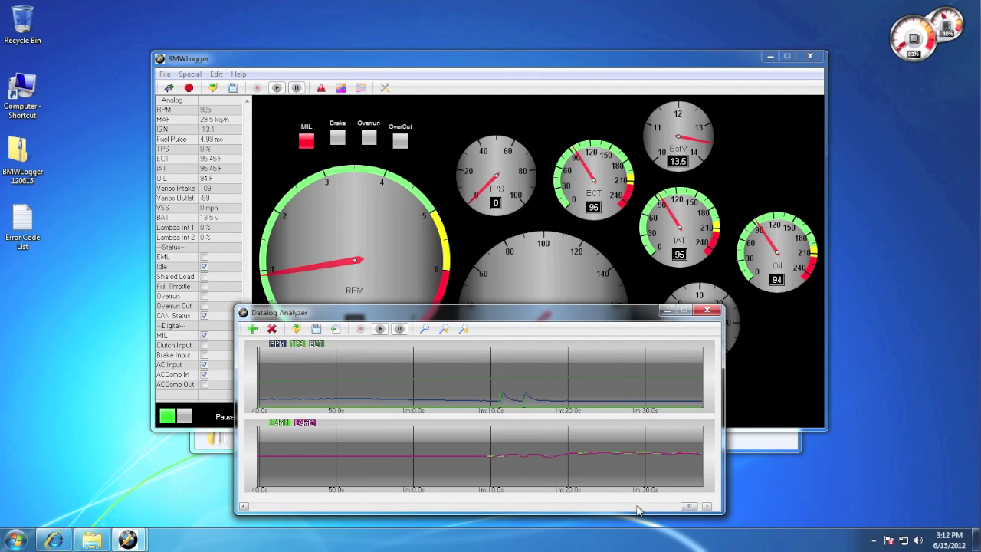
left_click(425, 329)
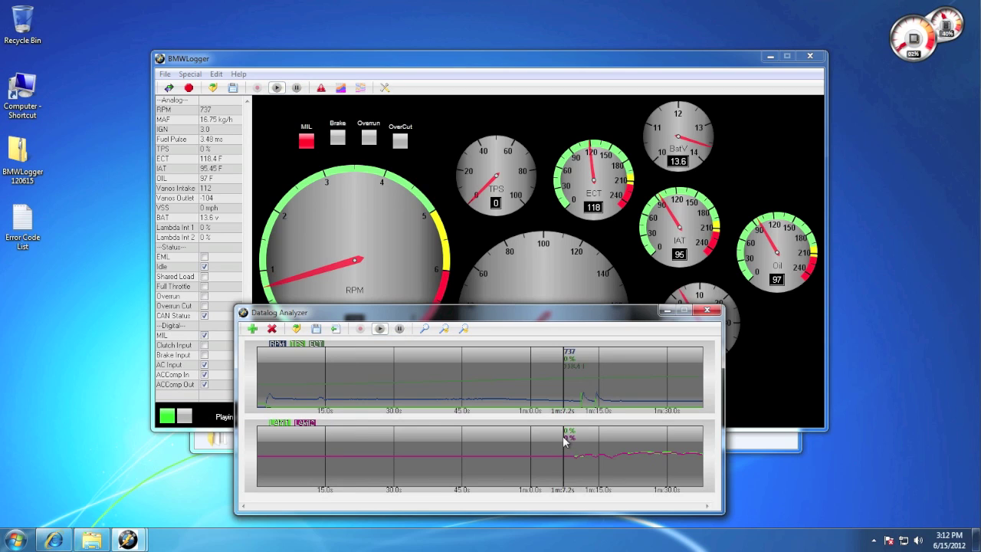
Step: Trim the datalog to the section from about 1m:7s to its end, inspect it at 1m:11.3s, and untrim it
left_click_drag(563, 438, 702, 446)
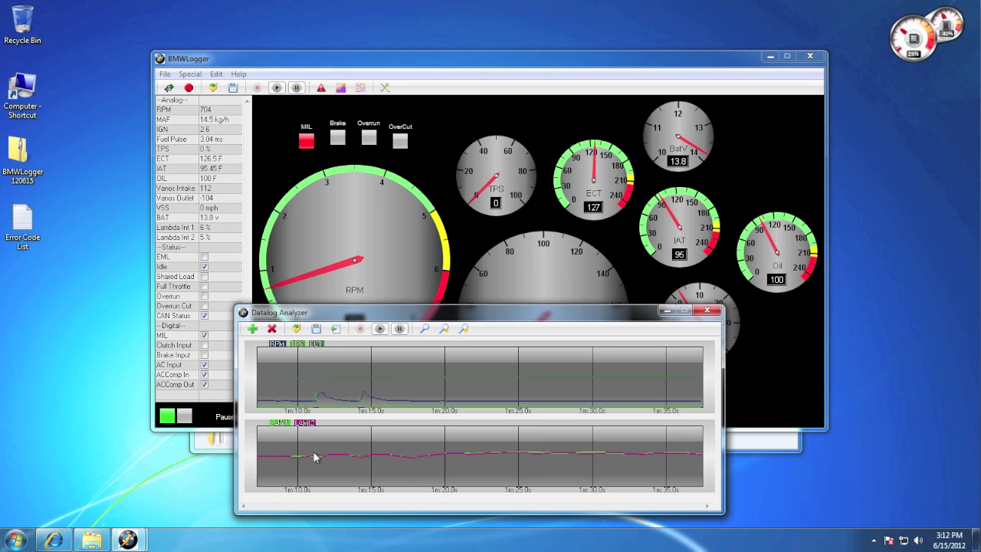
mouse_move(314, 457)
left_mouse_down()
mouse_move(599, 456)
mouse_move(318, 451)
left_mouse_up()
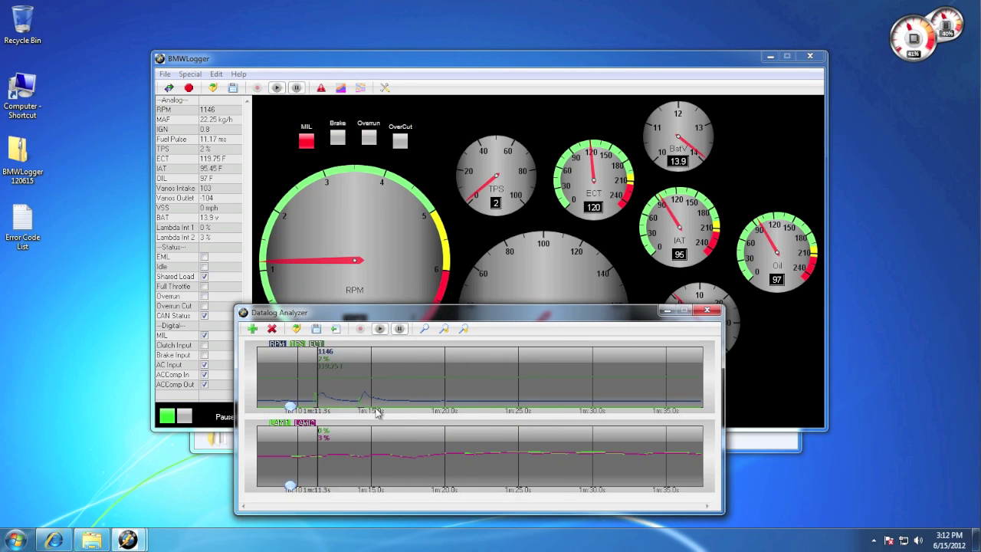
right_click(400, 368)
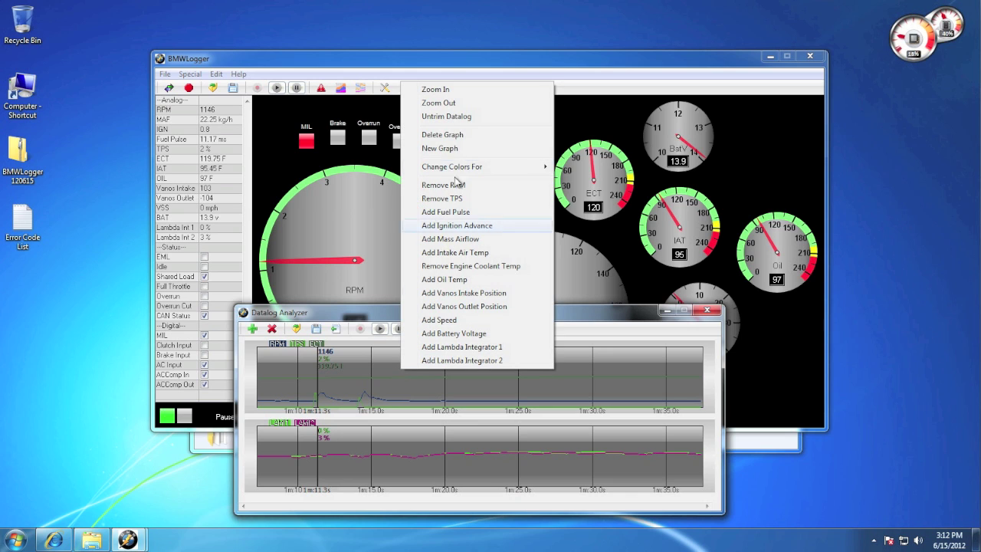
left_click(450, 115)
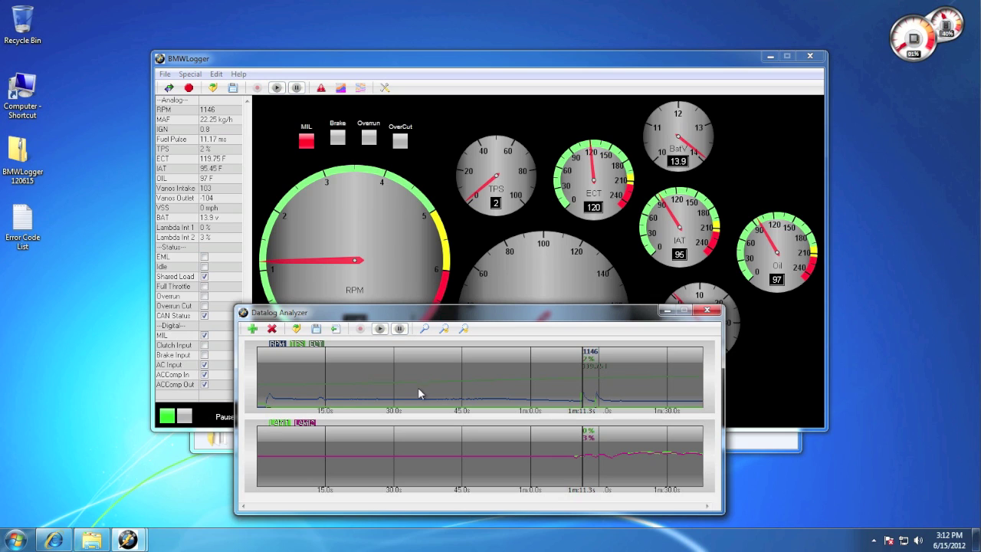
Step: Export the datalog to the Desktop as a CSV file named Datalog
left_click(335, 329)
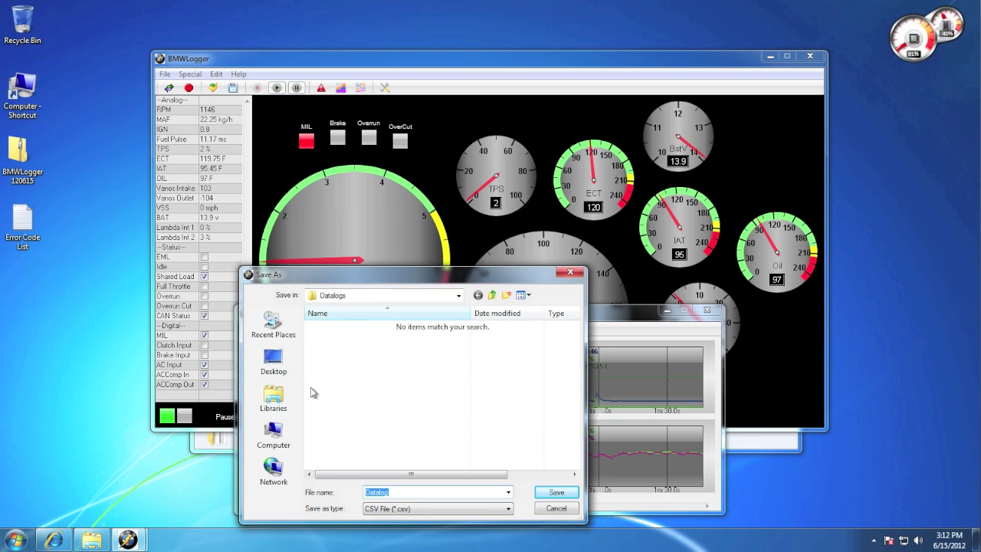
left_click(293, 369)
left_click(557, 493)
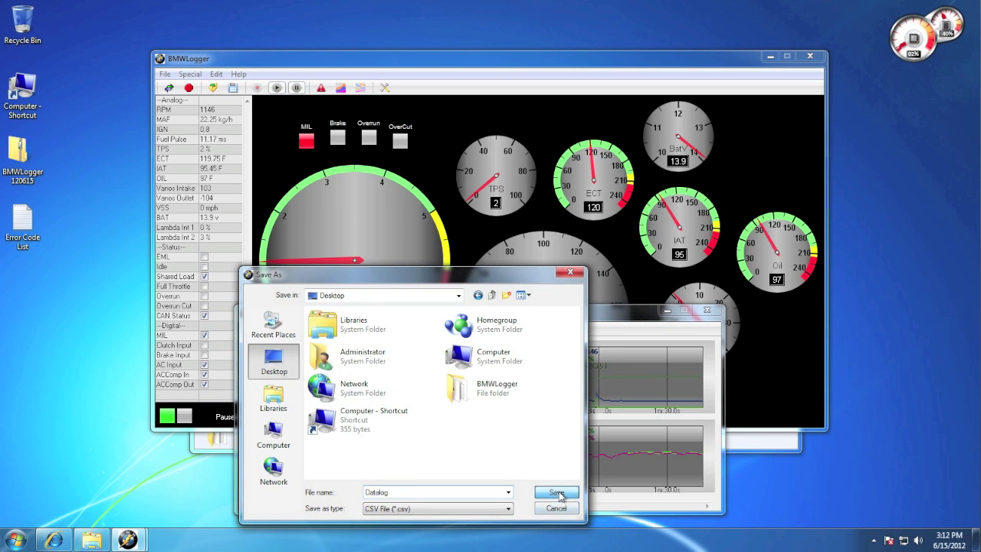
Step: Open the exported Datalog file from the desktop in a spreadsheet and look through its logged rows
double_click(23, 290)
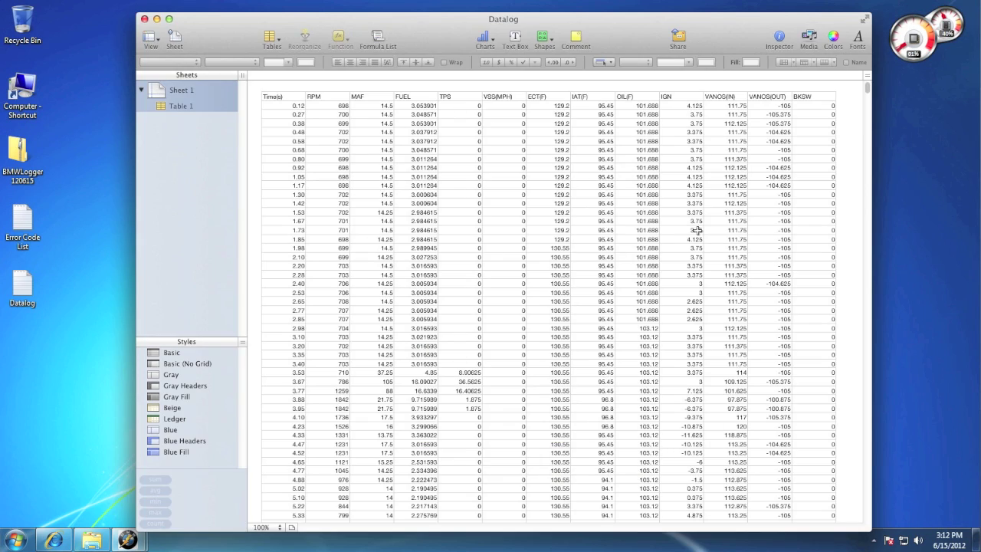
scroll(374, 202, "down", 20)
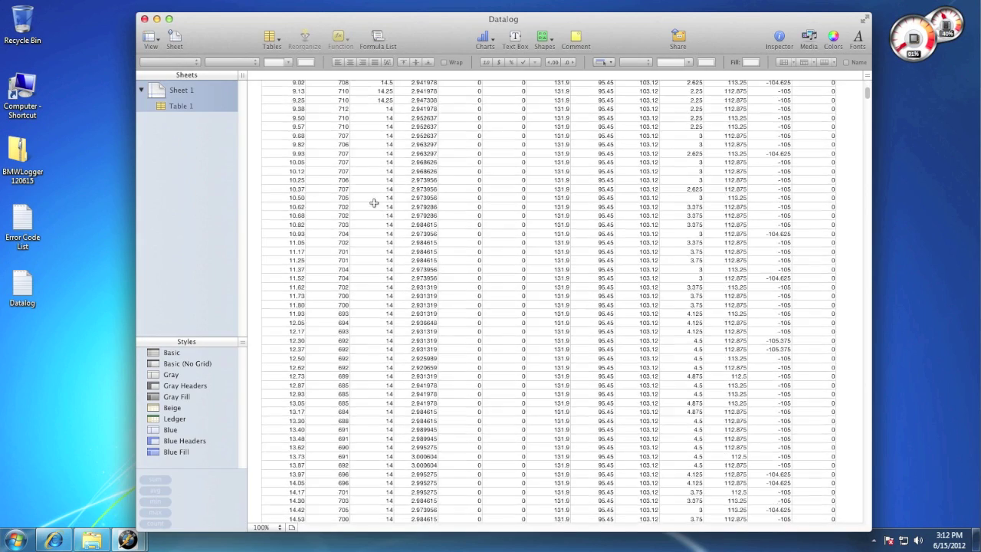
scroll(374, 201, "down", 20)
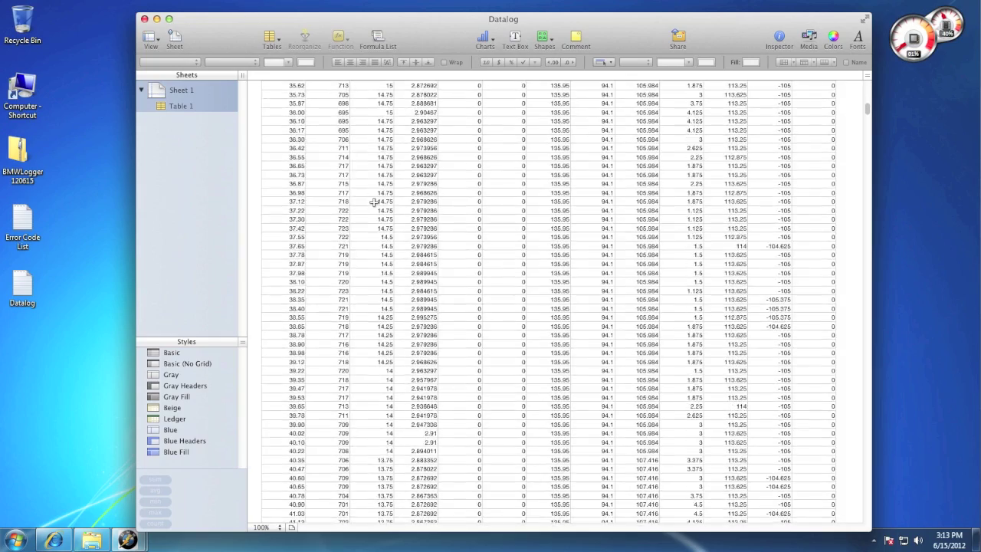
scroll(373, 202, "down", 3)
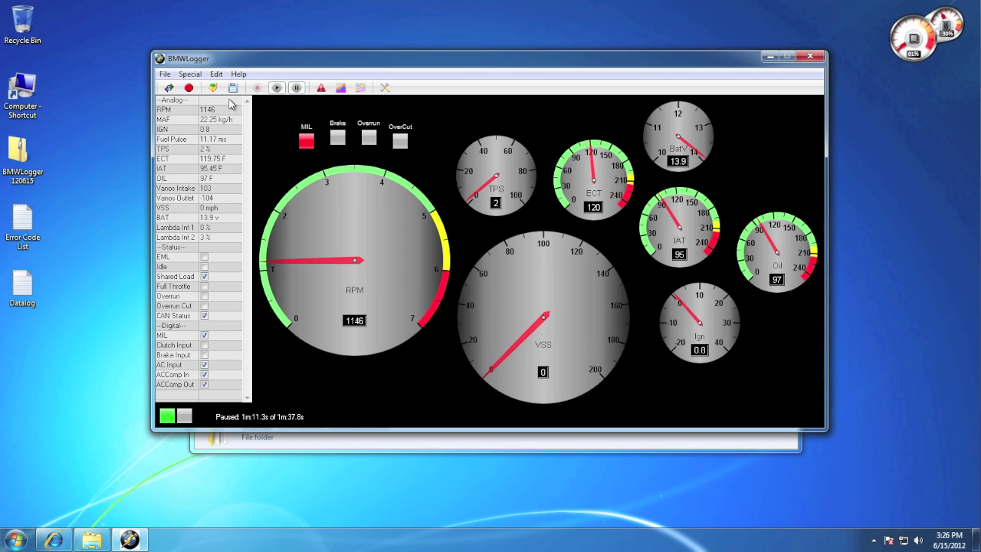
Step: Open Live Graphing in a wider window over the gauges and add TPS to the RPM graph
left_click(360, 87)
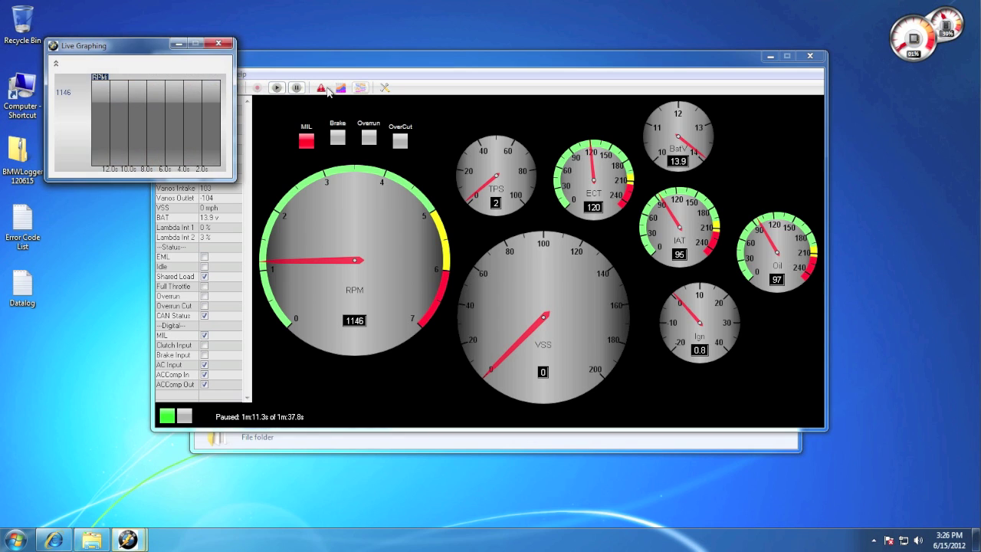
left_click_drag(137, 49, 331, 161)
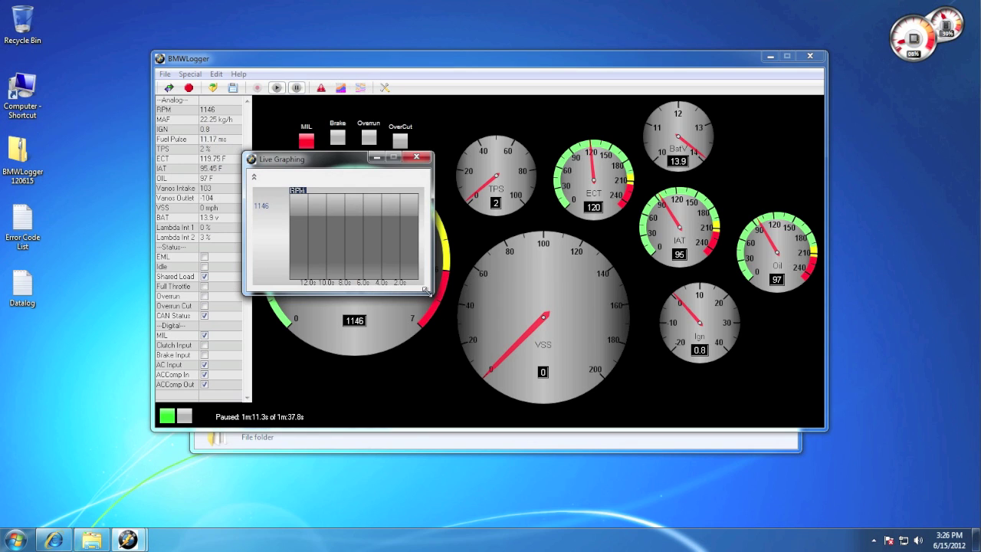
left_click_drag(431, 292, 696, 335)
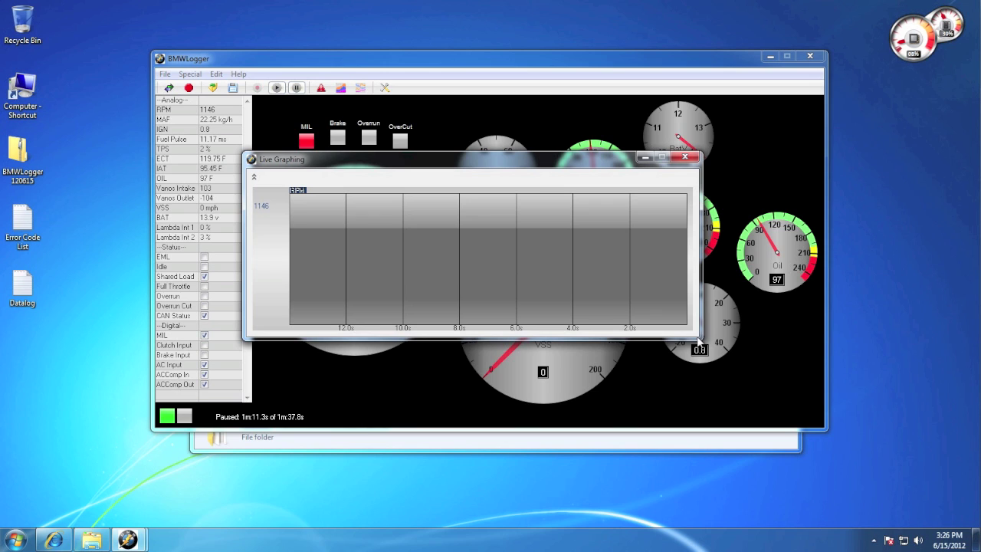
right_click(390, 263)
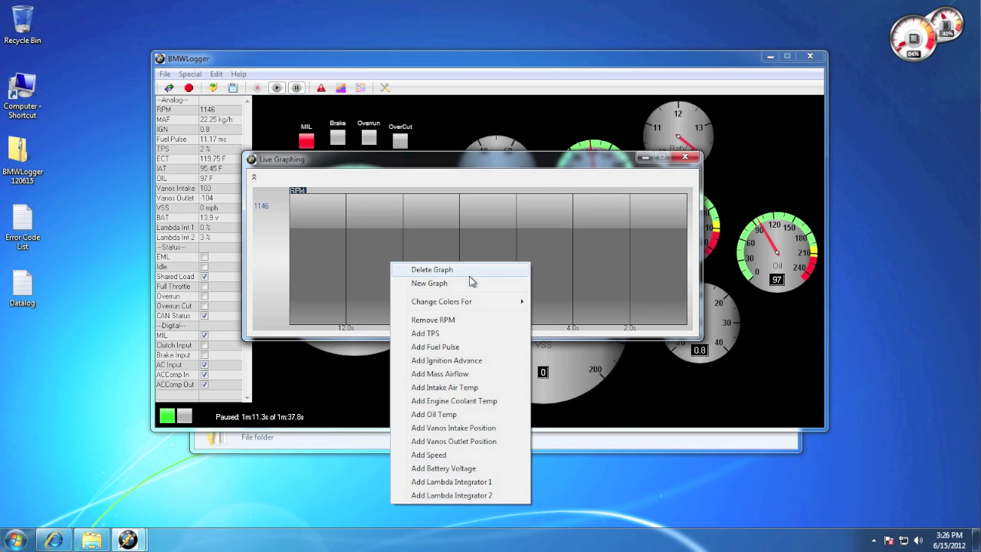
left_click(456, 335)
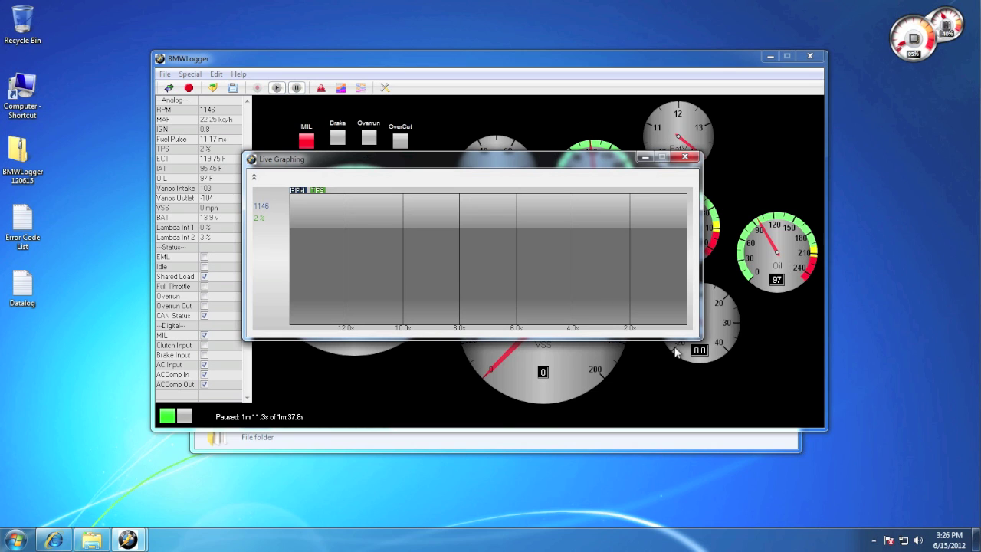
left_click_drag(699, 338, 669, 314)
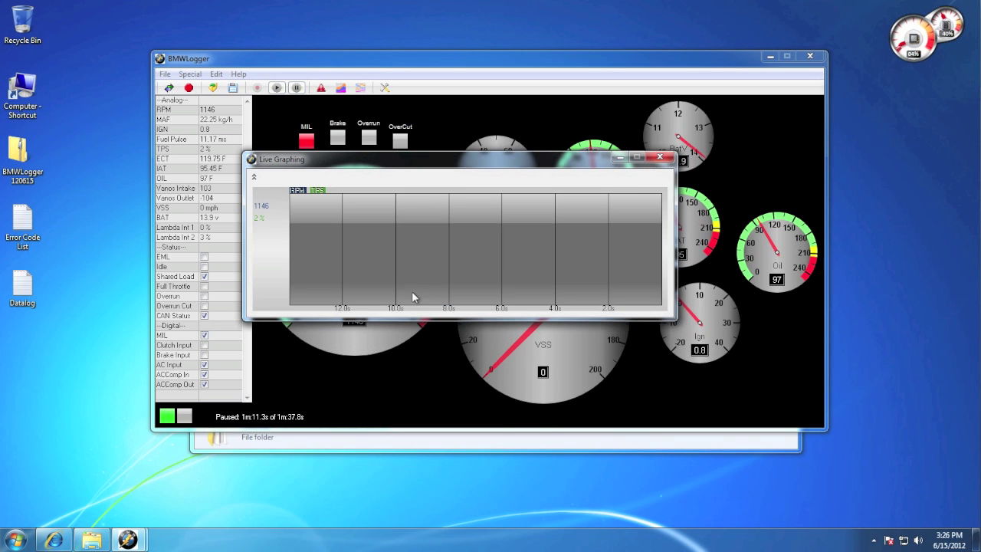
Step: Create a second graph in Live Graphing and add Lambda Integrator 1 and Lambda Integrator 2 to it
right_click(393, 250)
left_click(451, 265)
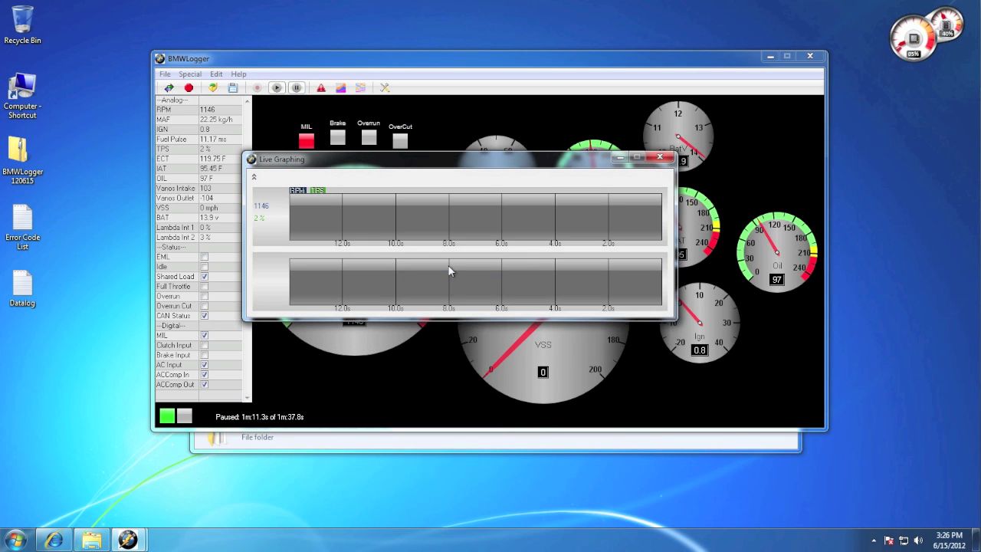
right_click(375, 285)
left_click(444, 500)
right_click(414, 285)
left_click(469, 519)
Step: Move the Live Graphing window over the upper gauges, try collapsing its graphs, and leave them expanded
left_click_drag(381, 159, 610, 148)
left_click(482, 168)
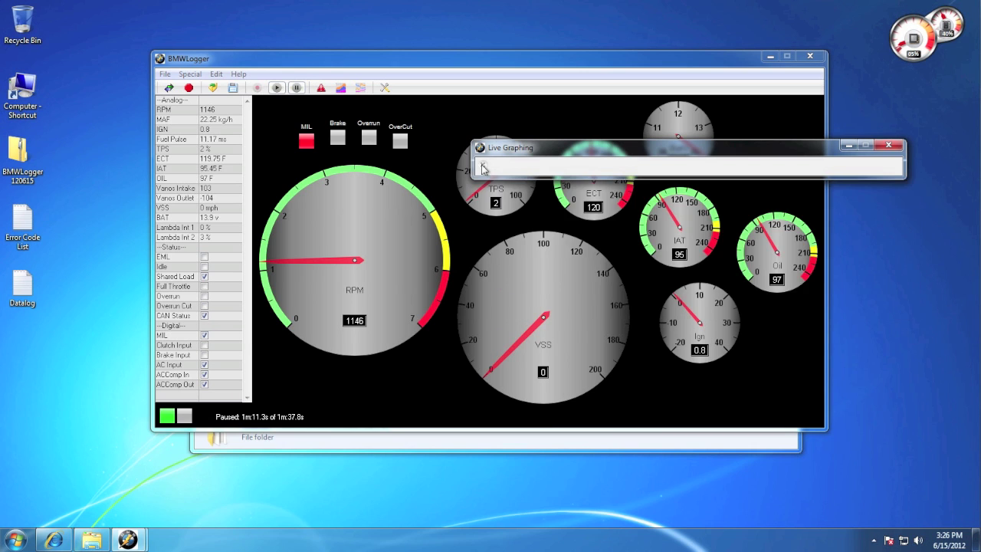
left_click(482, 168)
left_click_drag(530, 150, 492, 63)
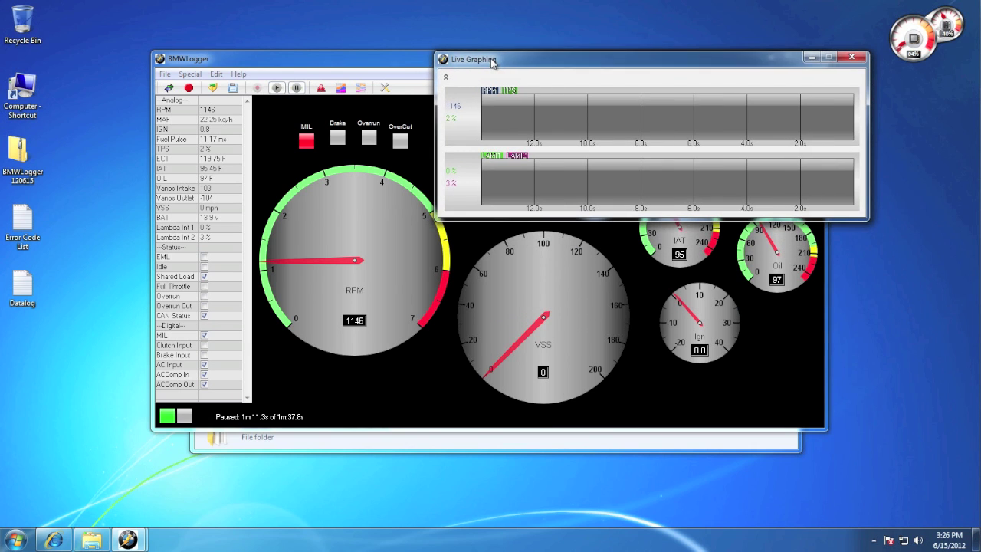
left_click(447, 78)
left_click(448, 80)
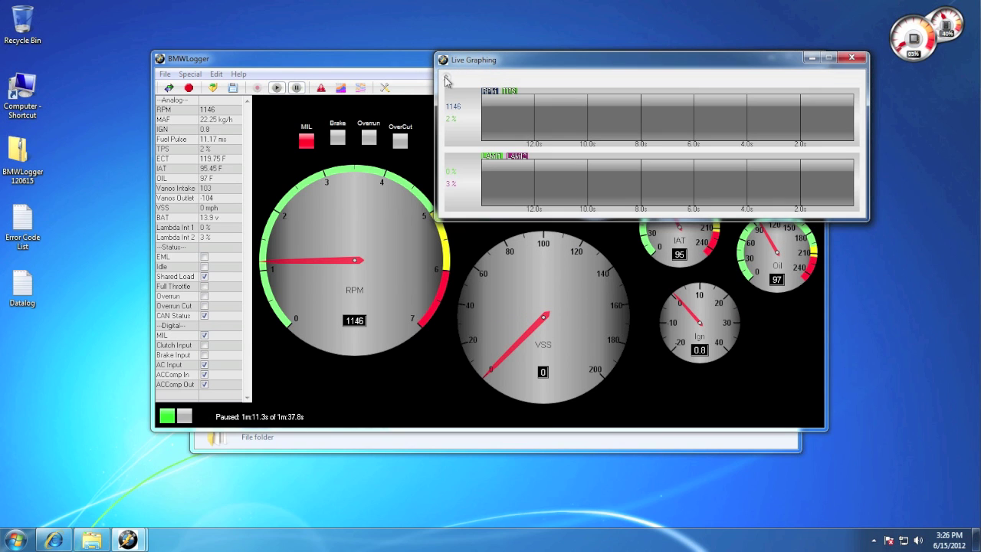
Step: Resume datalog playback and bring the Live Graphing window back in front of the gauges
left_click(277, 88)
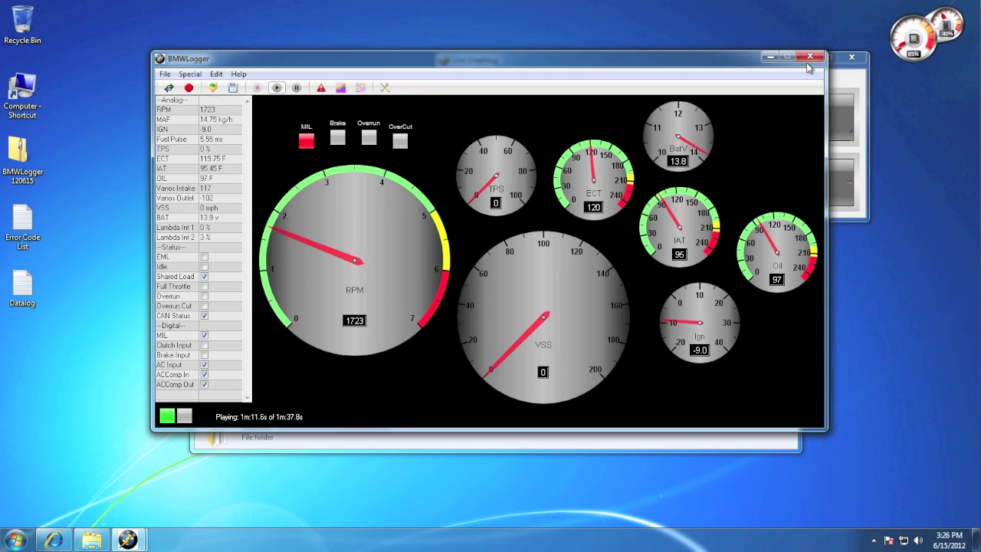
left_click(853, 80)
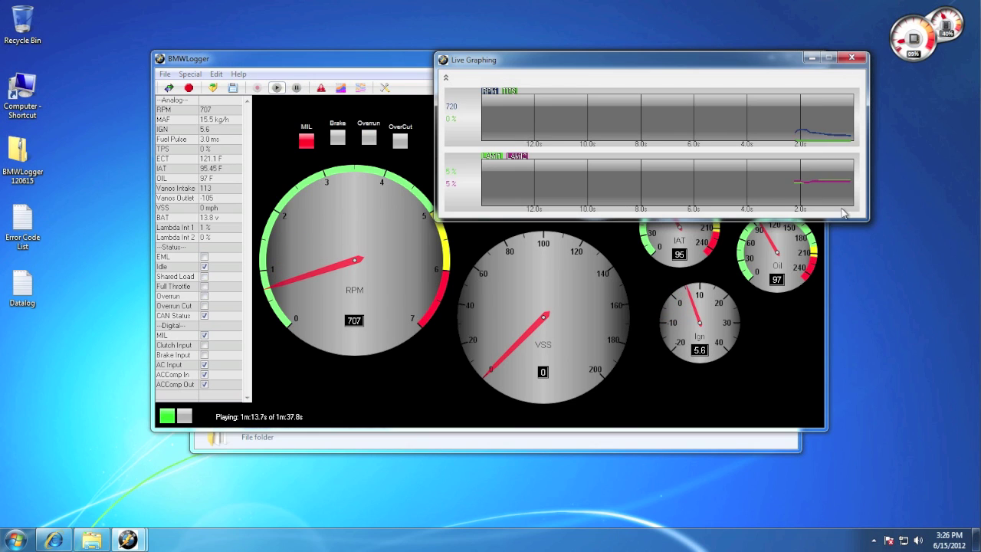